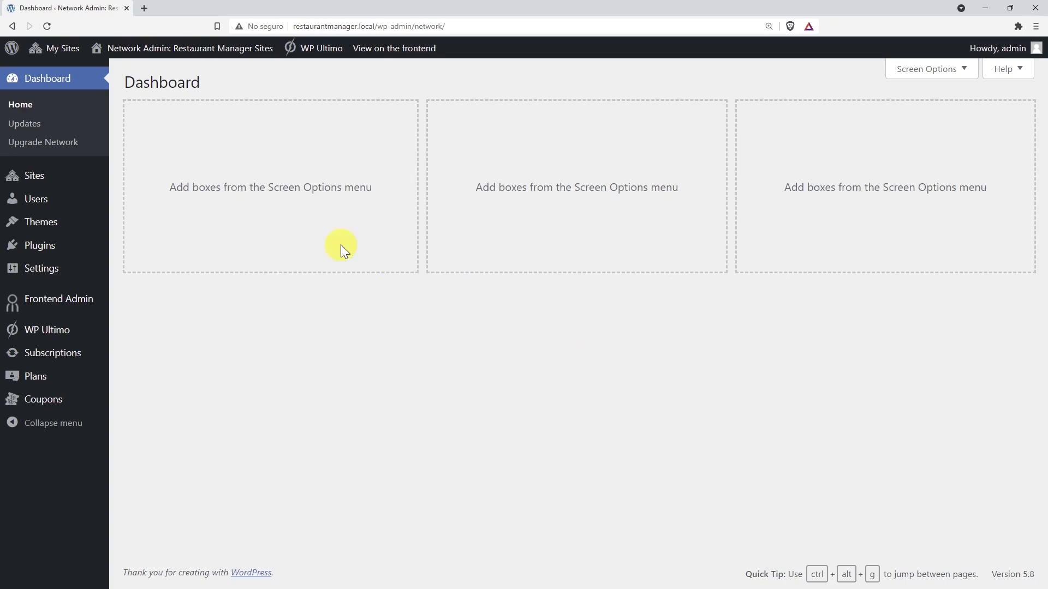
Start adding a new site to the network and set its site address to dashboard.
mouse_move(51, 172)
click(138, 180)
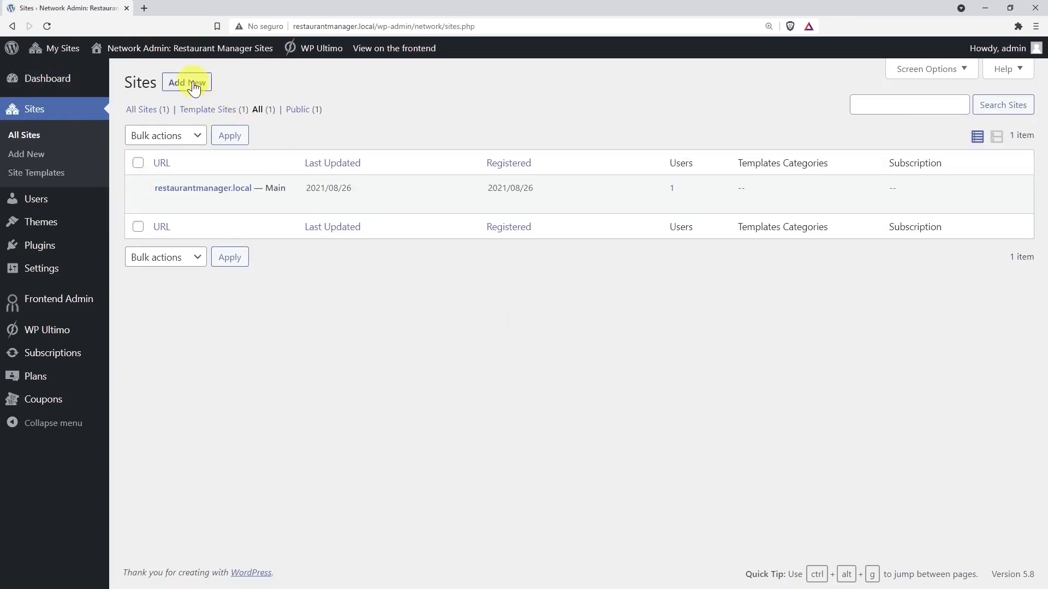
click(194, 87)
click(311, 141)
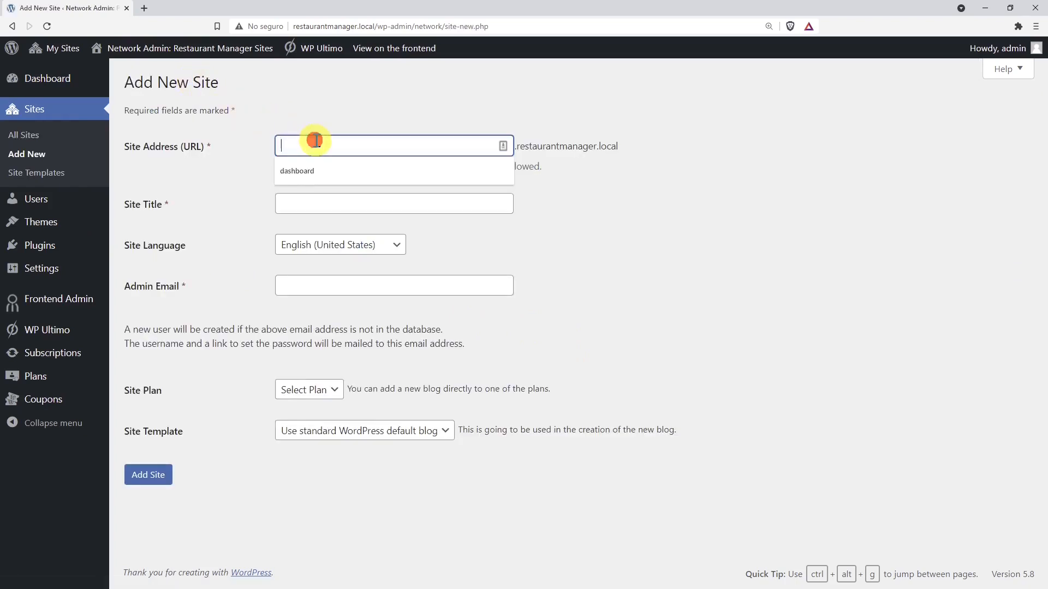
text(das)
key(Down)
key(Return)
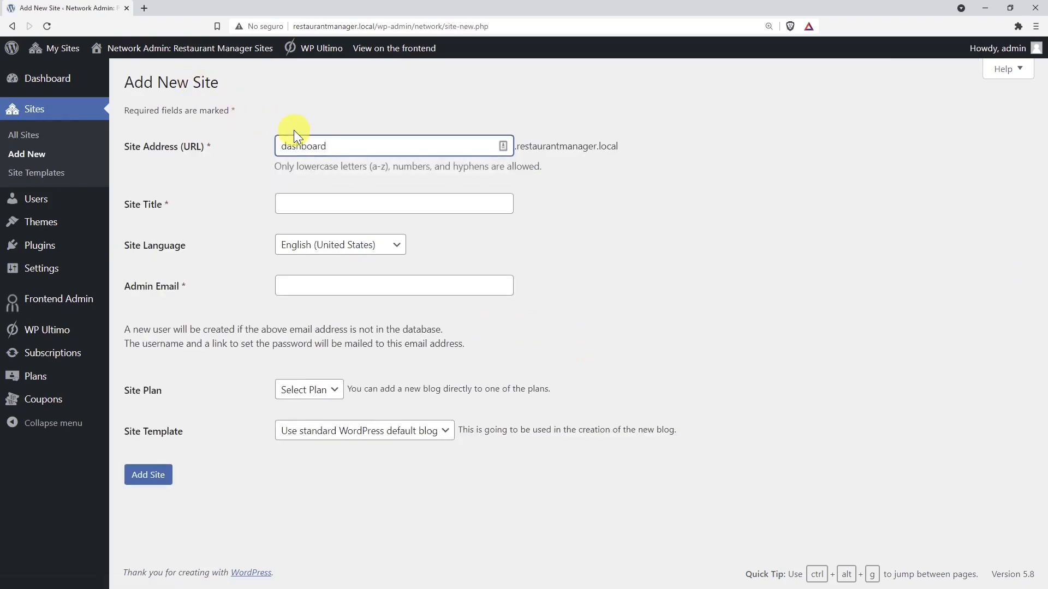
Title the site Restaurant Manager Dashboard, enter the admin's e-mail, add the site and check it in the list of all sites.
click(338, 203)
key(Down)
key(Return)
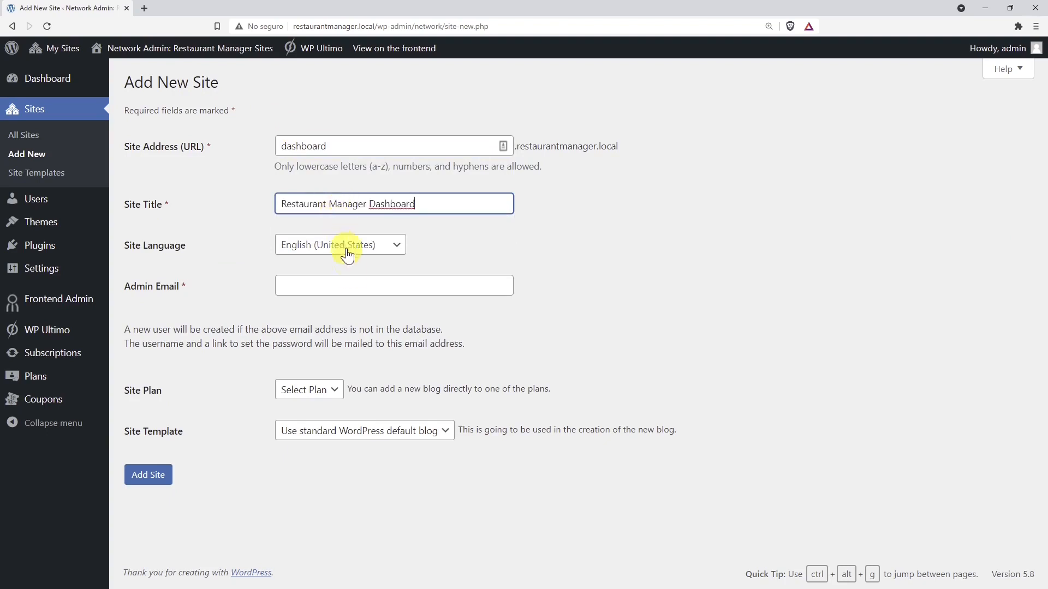
click(353, 287)
key(ctrl+v)
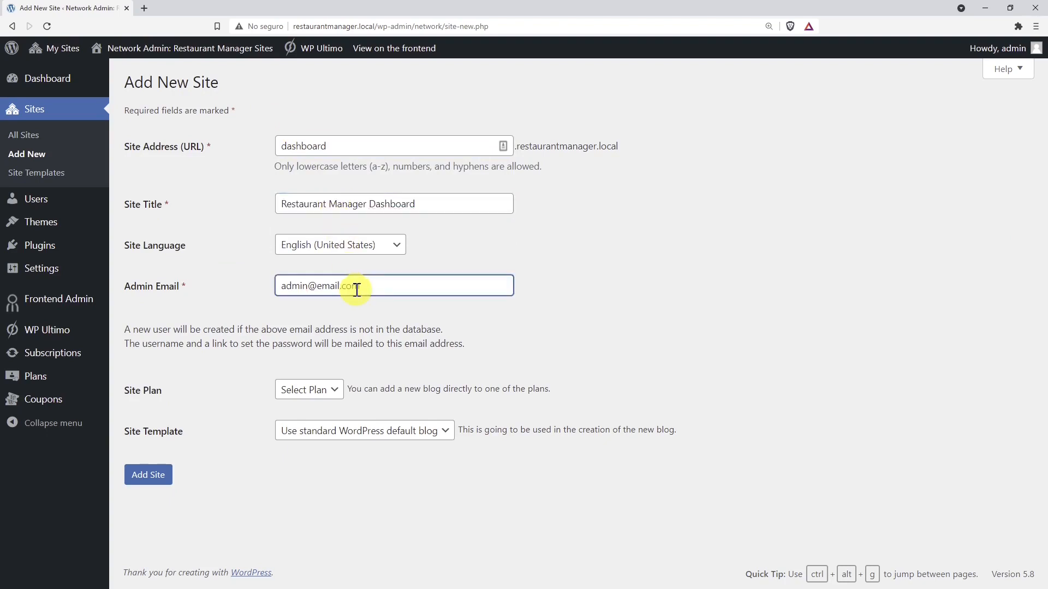
click(158, 479)
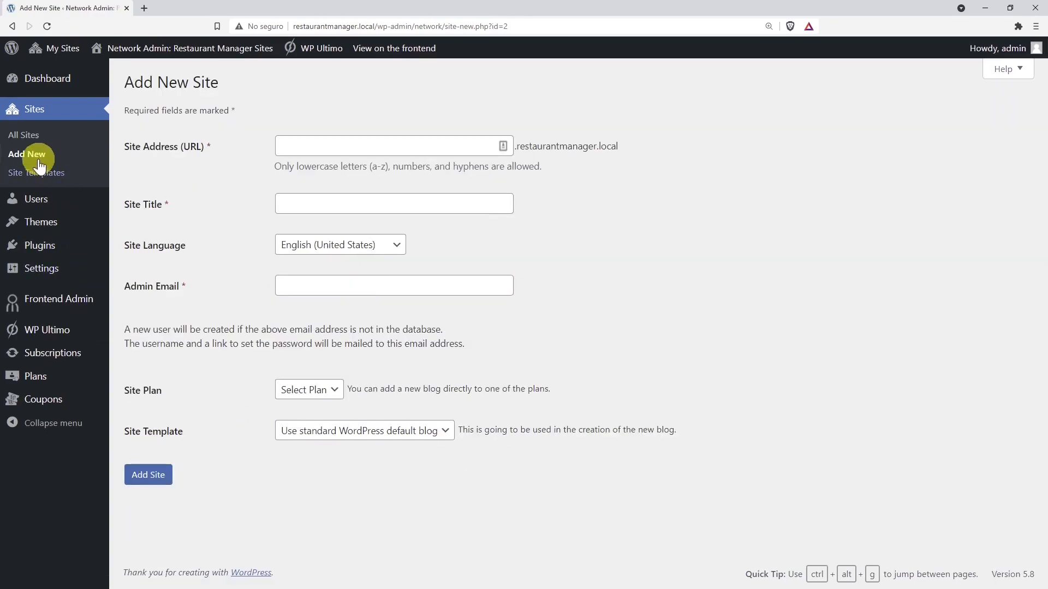
click(29, 142)
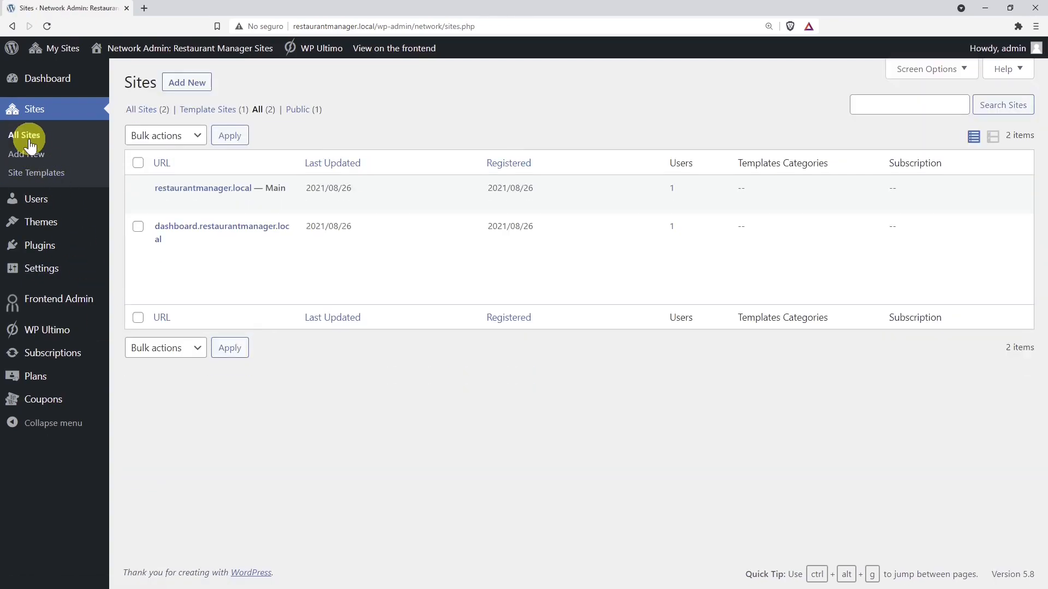
mouse_move(250, 224)
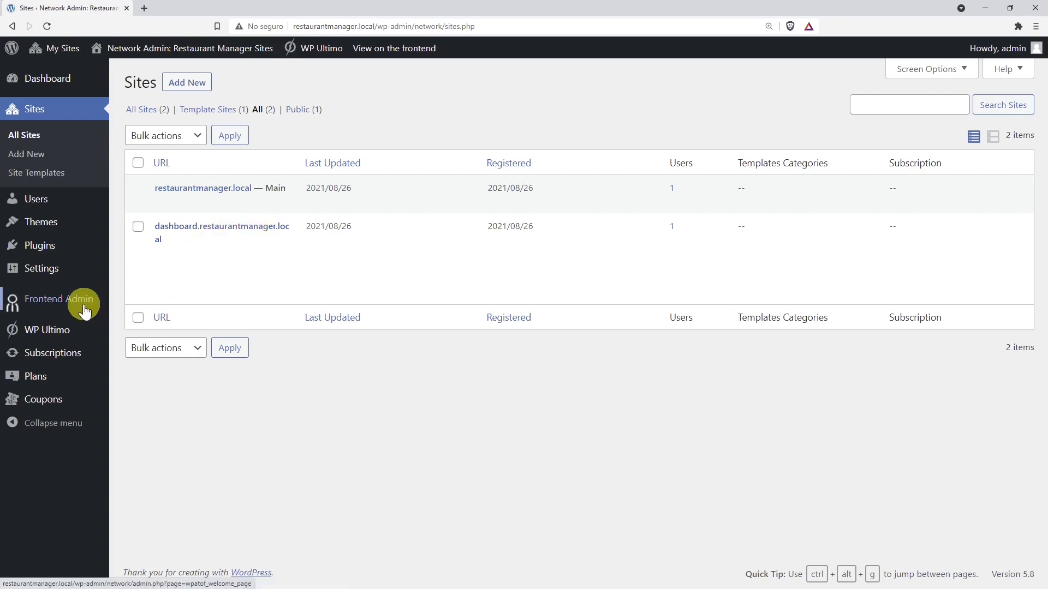
In the Frontend Admin plugin settings, enable global Multisite settings, disable wp-admin notices on the frontend, and hide pages containing the shortcode.
mouse_move(83, 310)
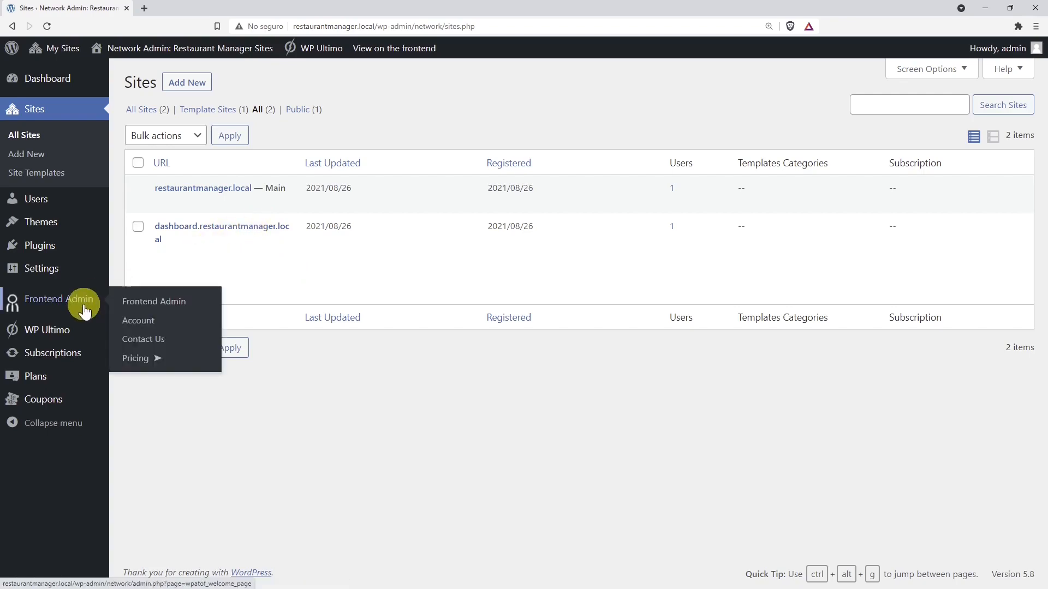
click(123, 300)
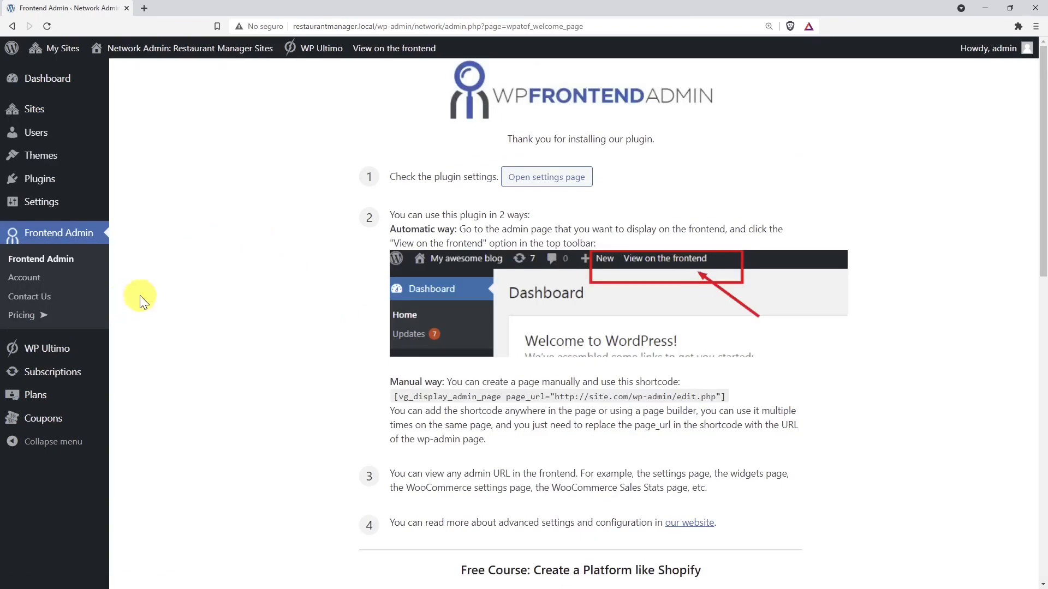
click(581, 178)
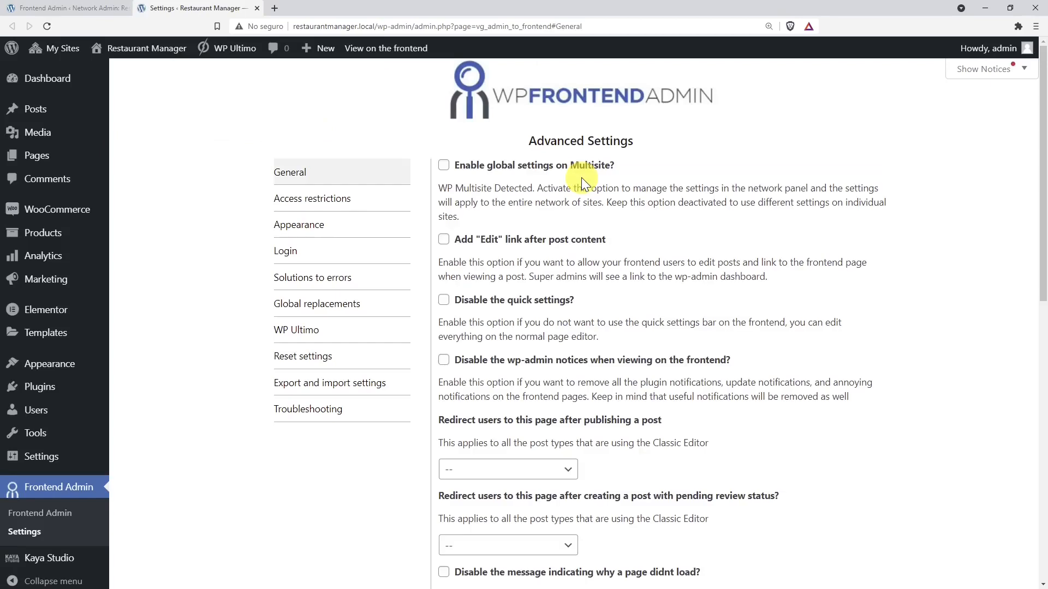
click(512, 172)
click(446, 362)
scroll(547, 363, down, 7)
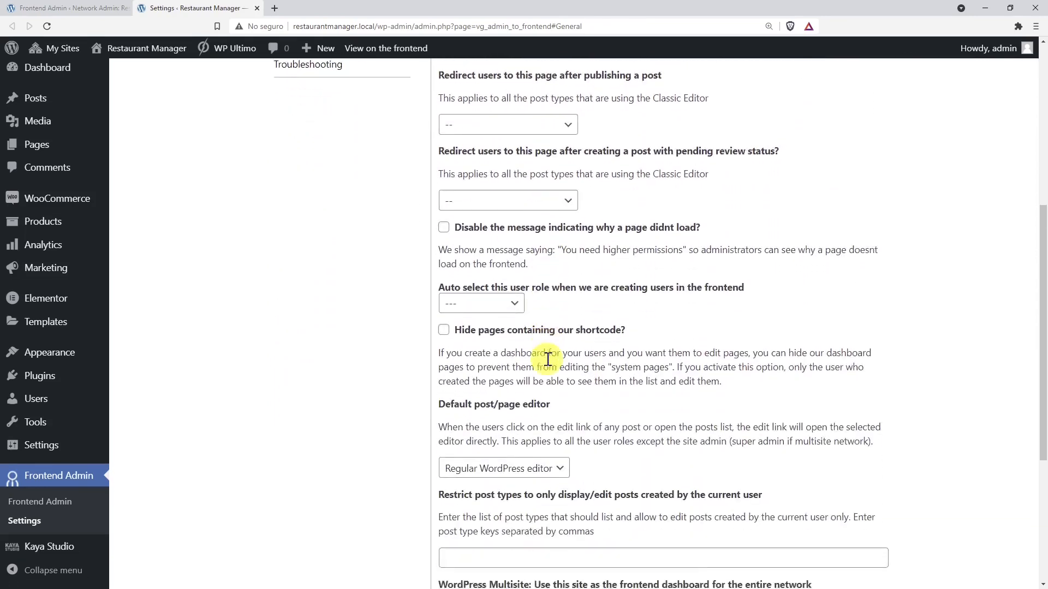
click(443, 295)
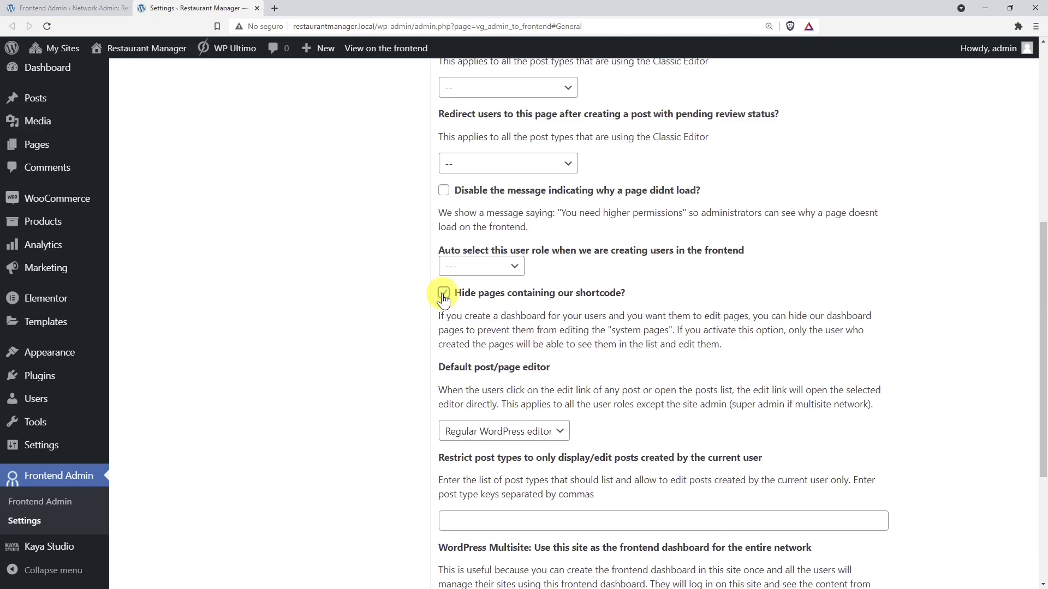
scroll(584, 345, down, 2)
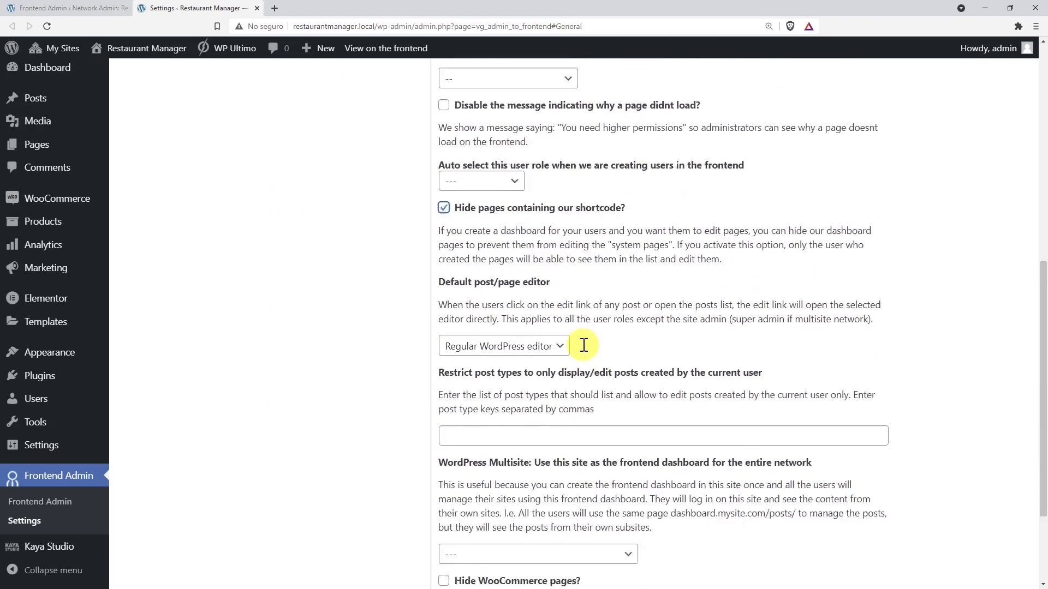
scroll(584, 345, down, 3)
click(572, 419)
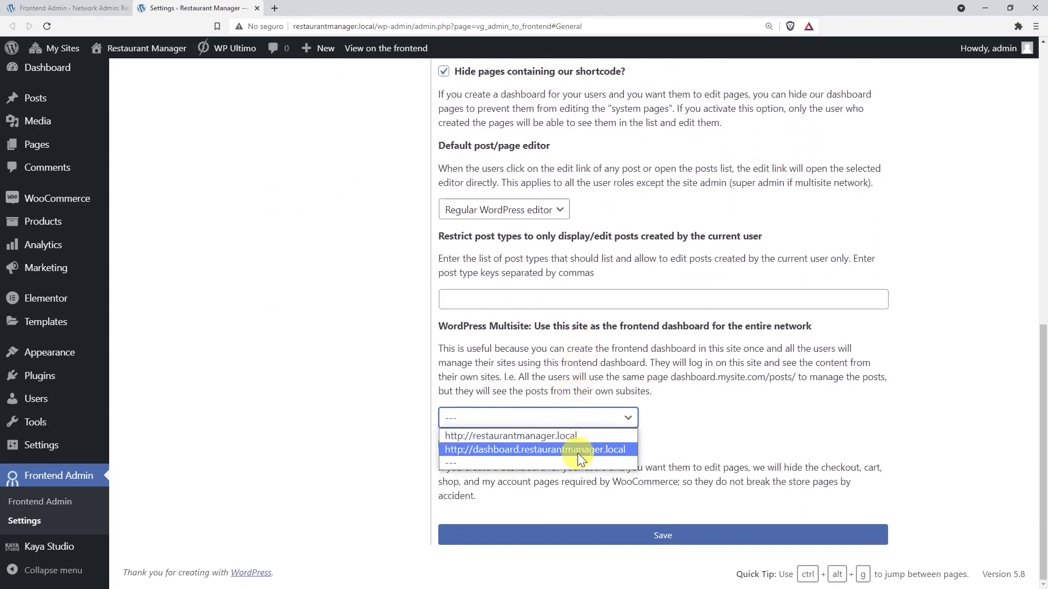
click(577, 453)
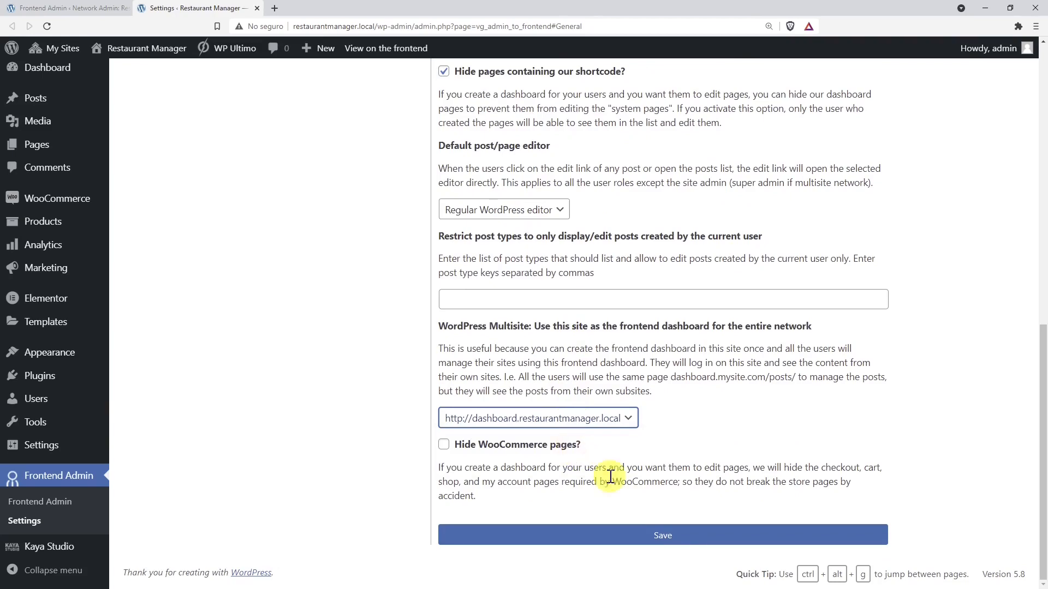
click(675, 535)
click(627, 92)
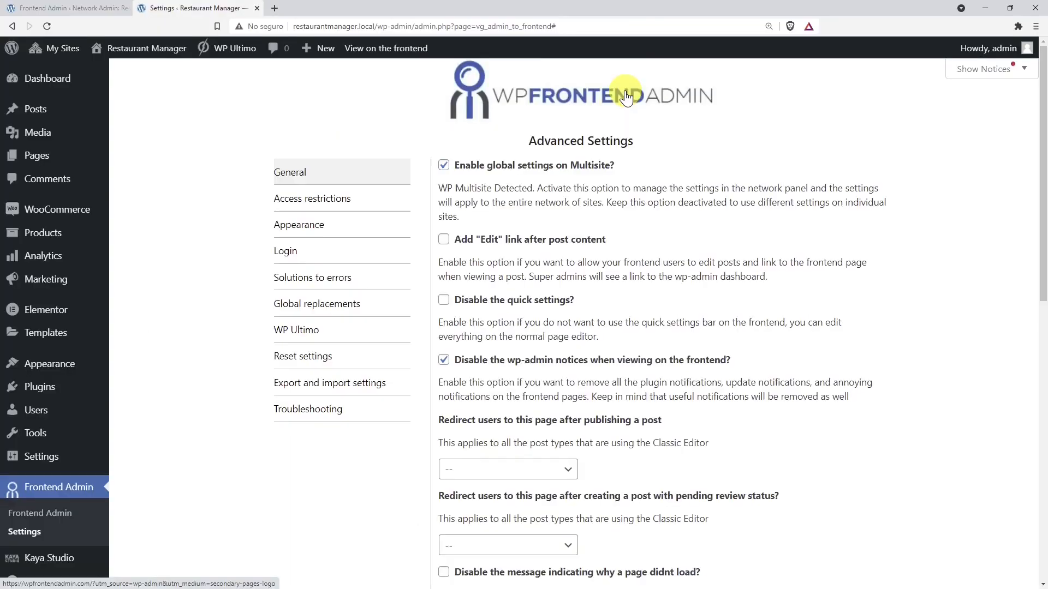
click(338, 203)
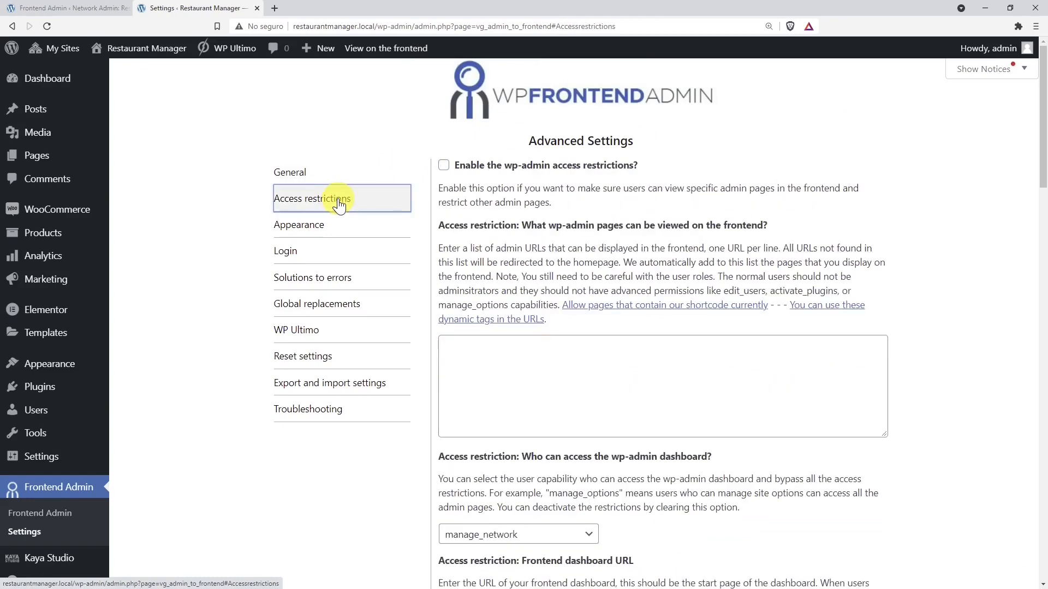
click(445, 166)
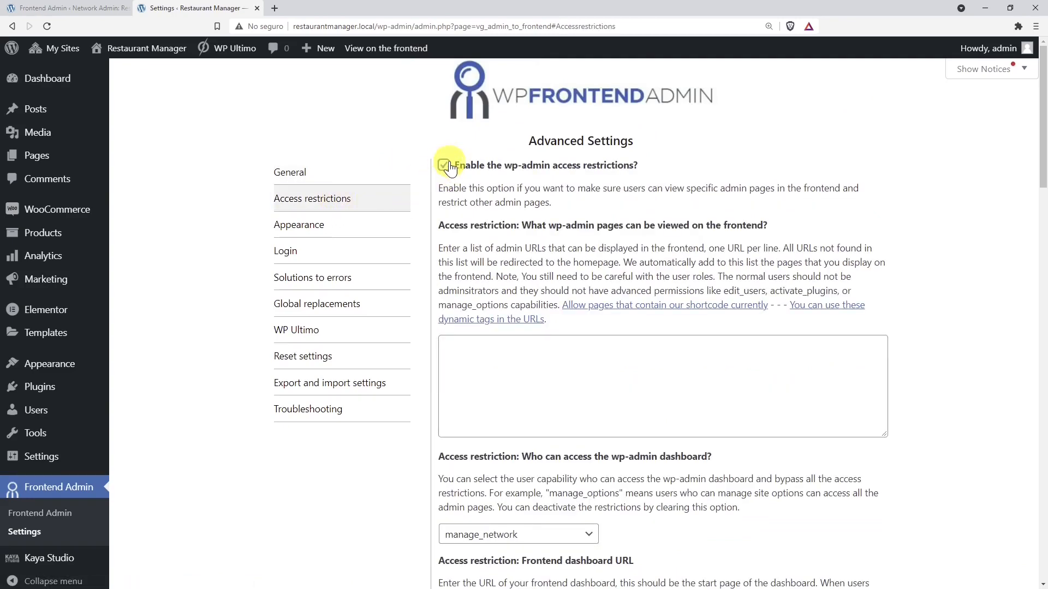
drag(438, 225, 773, 227)
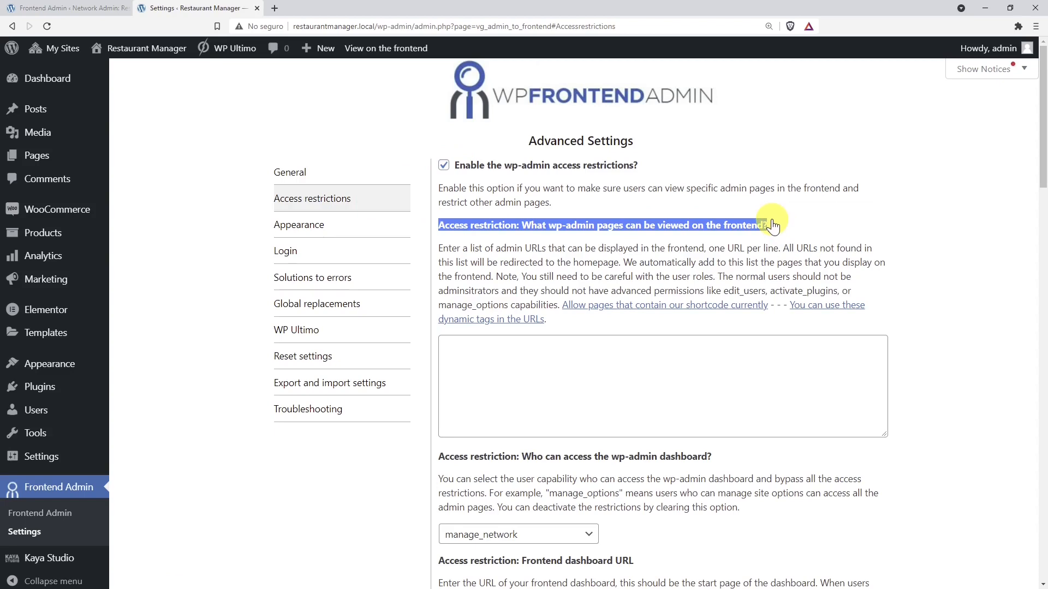
scroll(771, 218, down, 5)
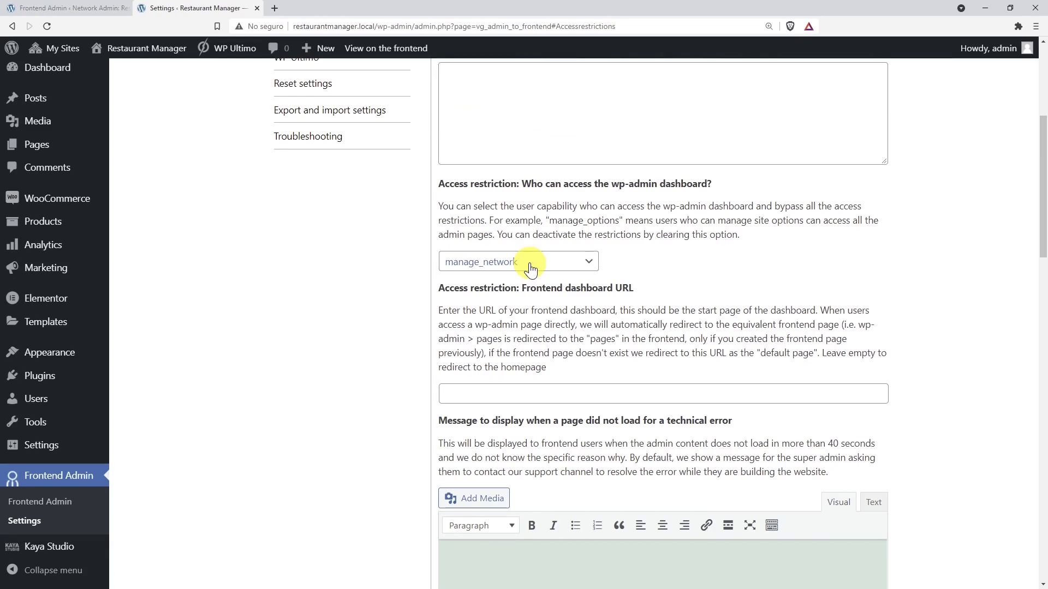
click(505, 394)
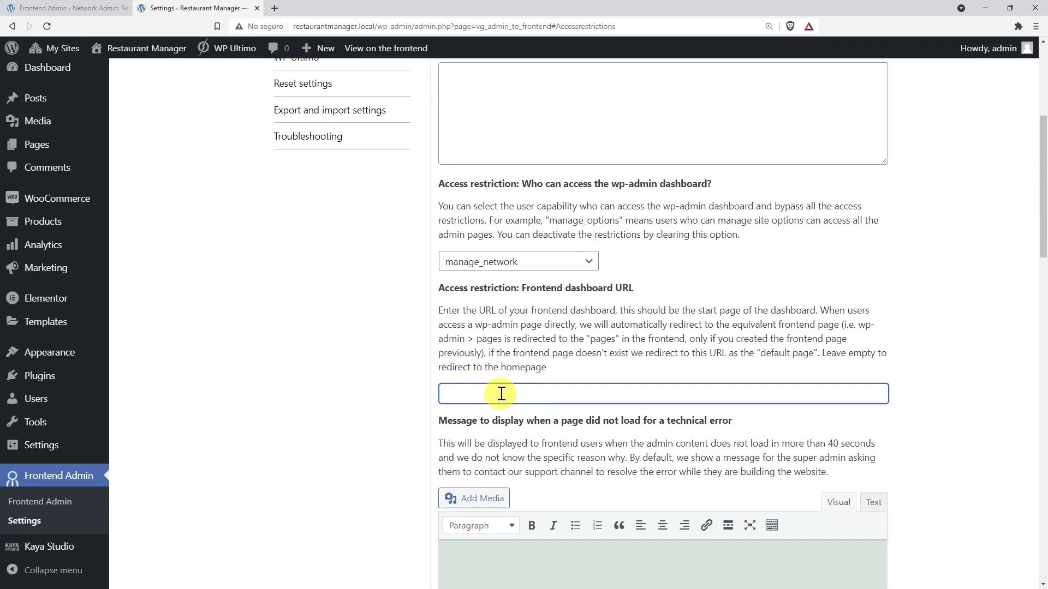
key(ctrl+z)
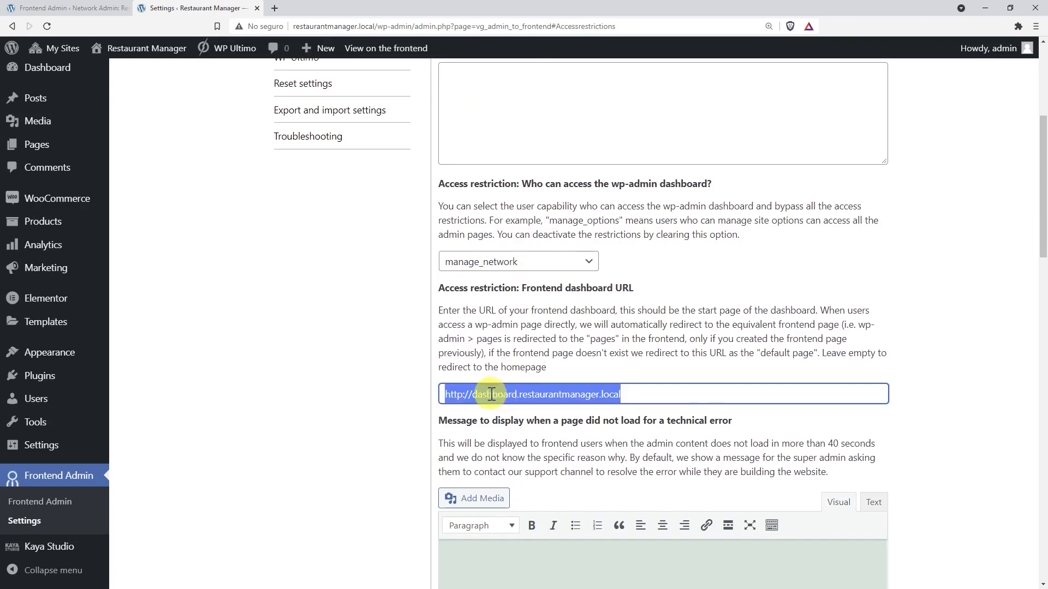
Set the user roles that will use the frontend dashboard to administrator,shop_manager.
scroll(691, 397, down, 10)
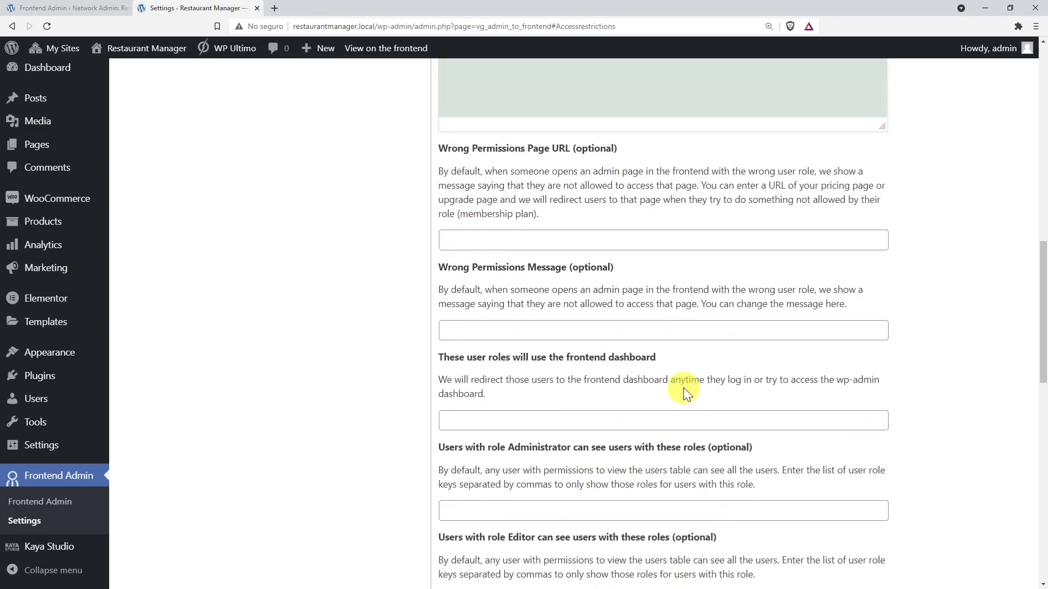
click(598, 423)
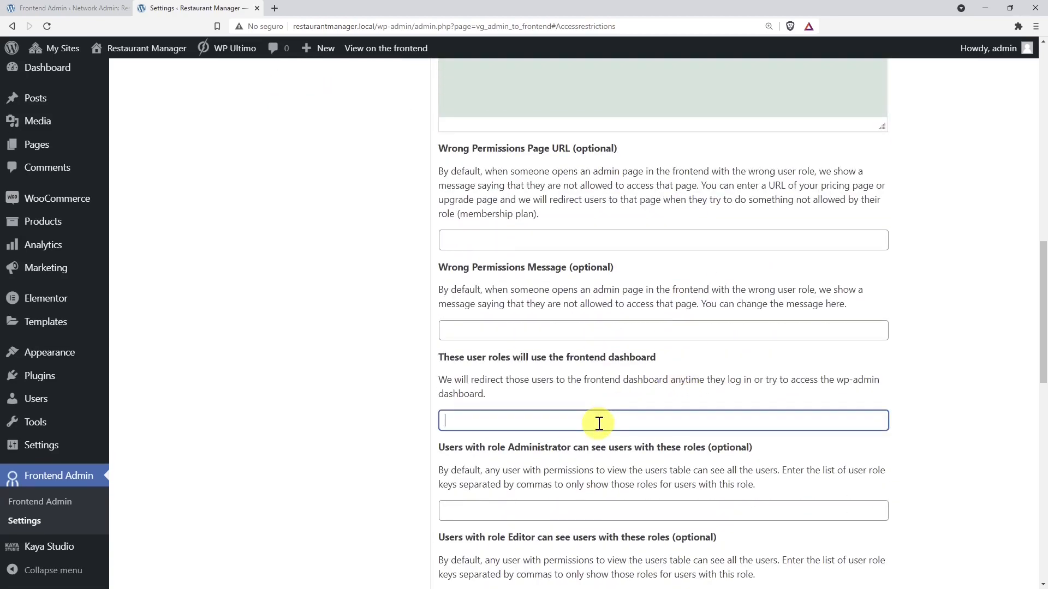
text(administrator,shop_manager)
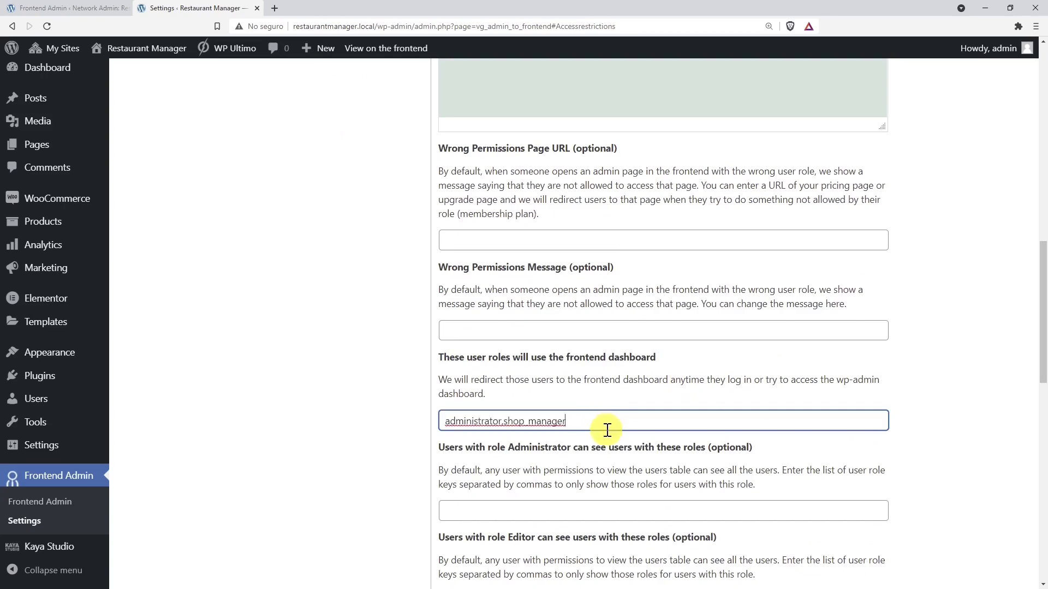
Allow site owners to register users for their subsites and save the access restriction settings.
scroll(607, 430, down, 12)
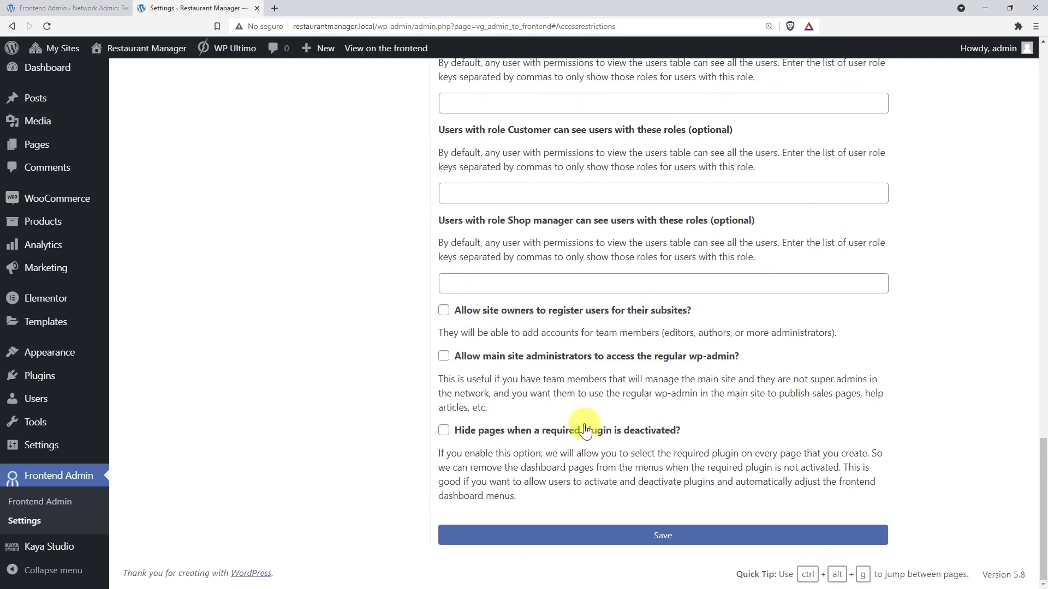
click(443, 310)
drag(445, 312, 691, 310)
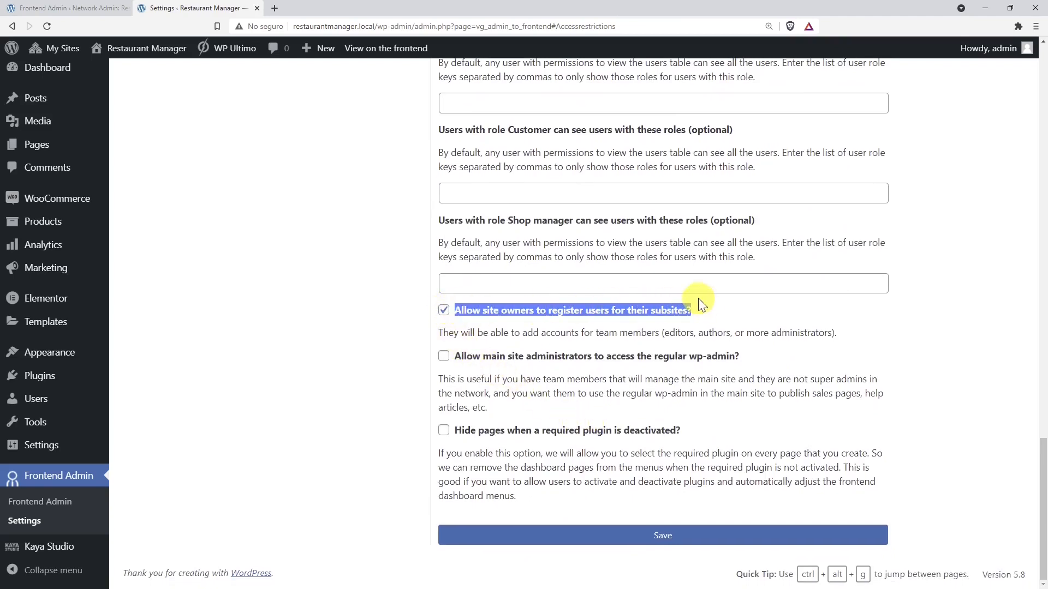
click(678, 536)
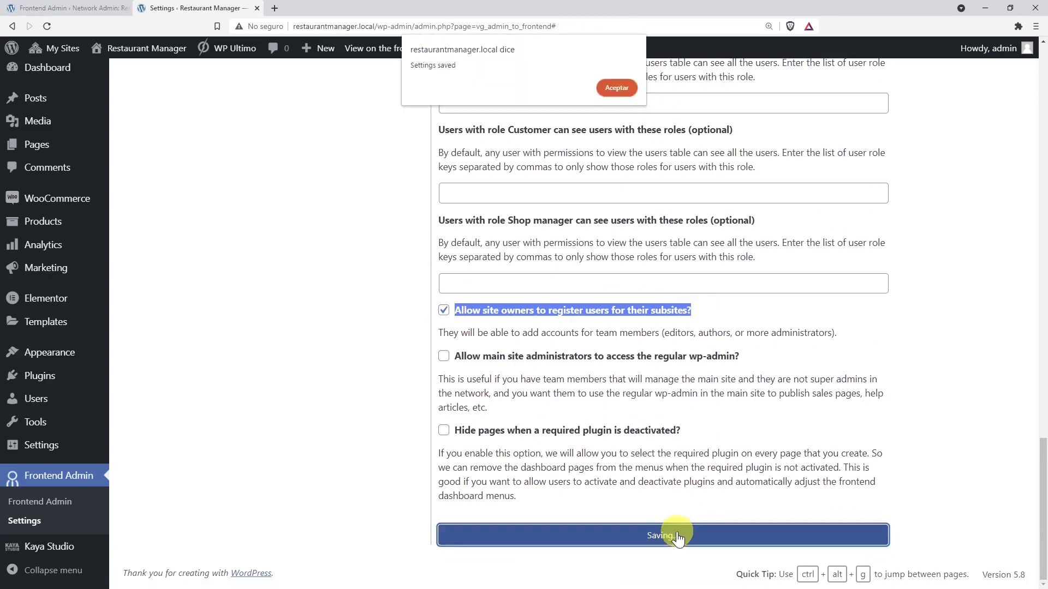
click(621, 89)
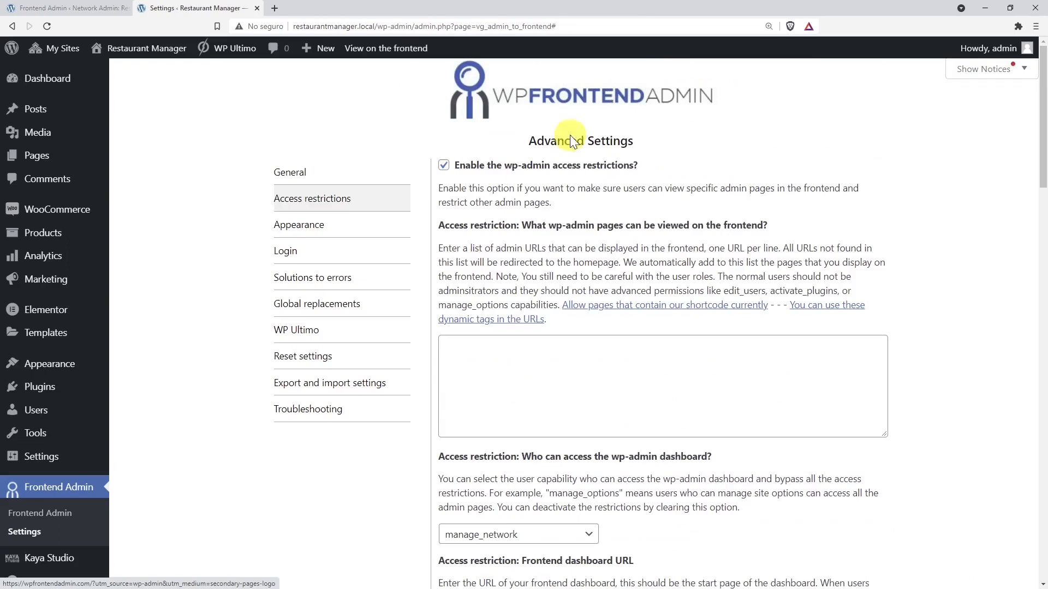
Enable removing disallowed pages from menus in the WP Ultimo settings and save.
click(385, 343)
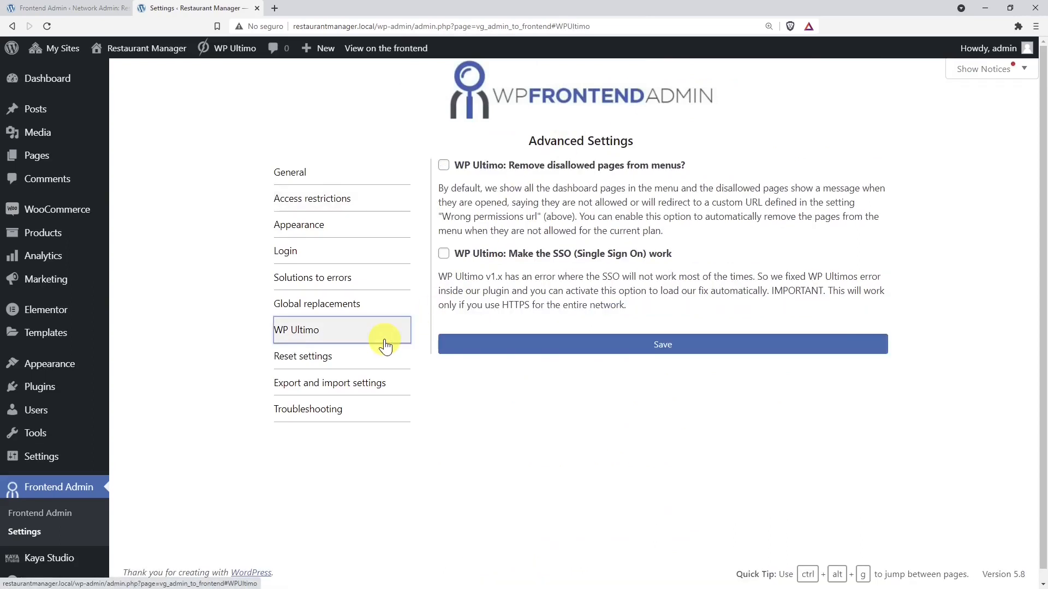
click(445, 166)
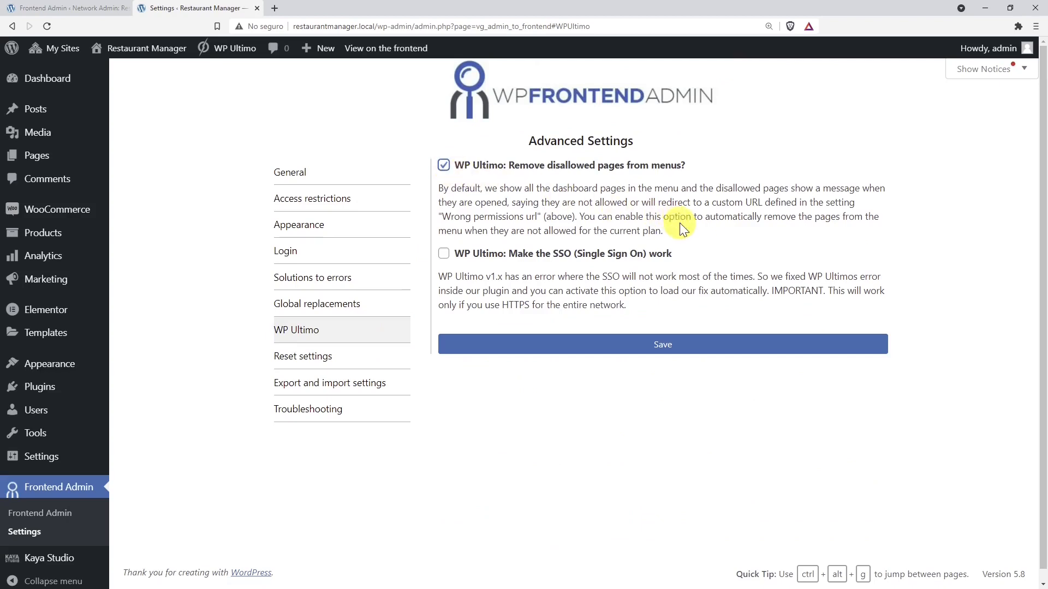
drag(454, 256, 682, 253)
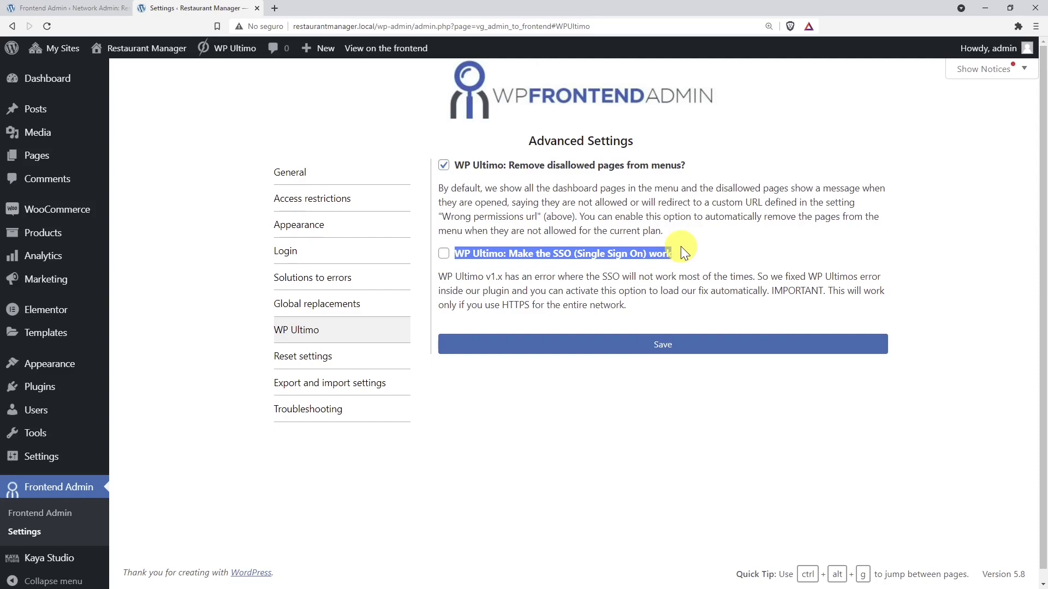
click(665, 350)
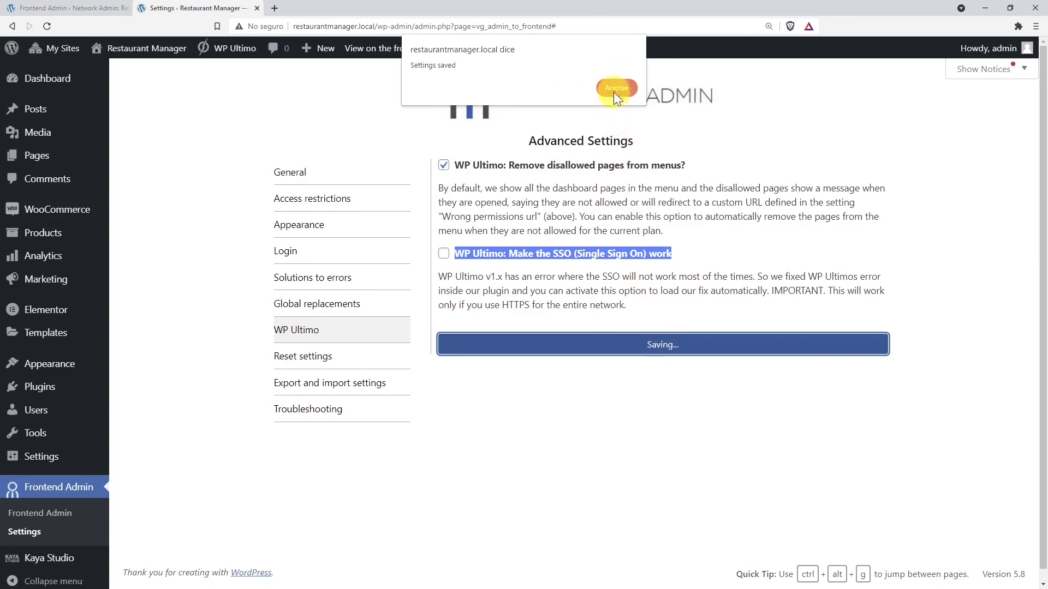
click(616, 90)
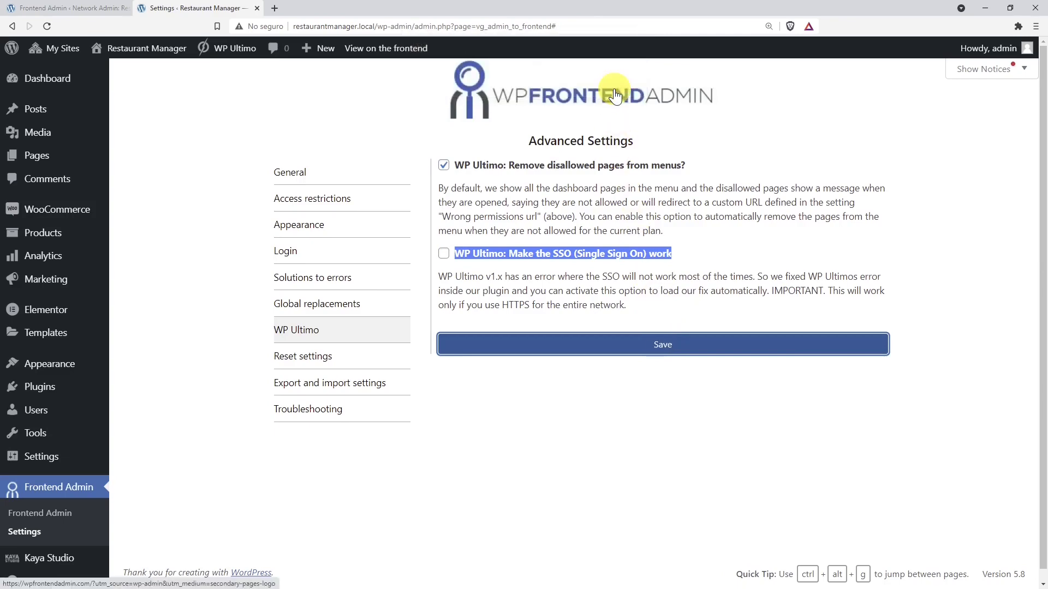
Open the network's WP Ultimo Domain Mapping & SSL settings and check the domain mapping and custom domains options.
click(257, 7)
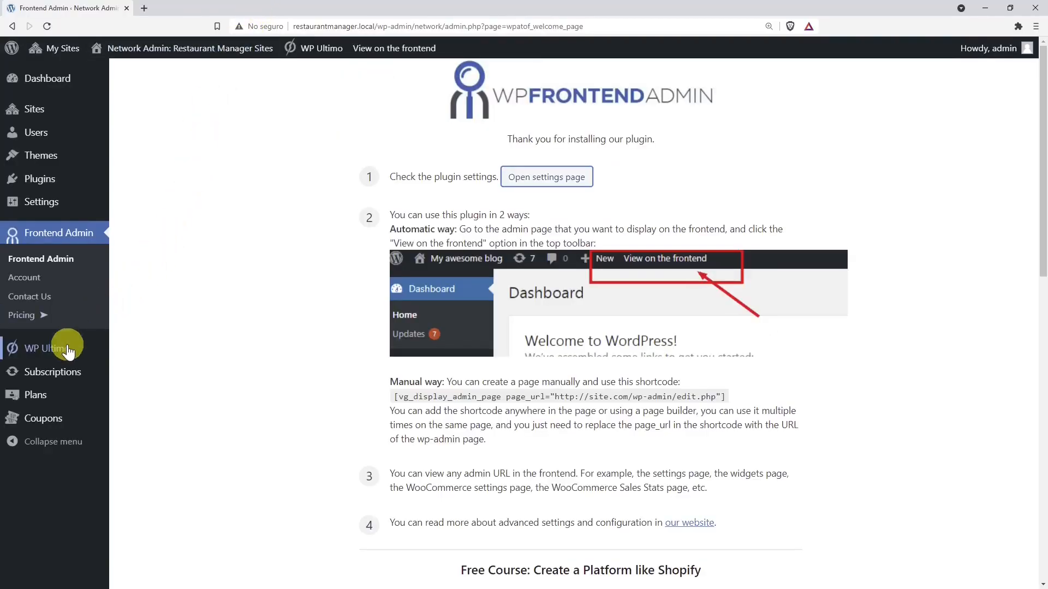
mouse_move(68, 351)
click(137, 351)
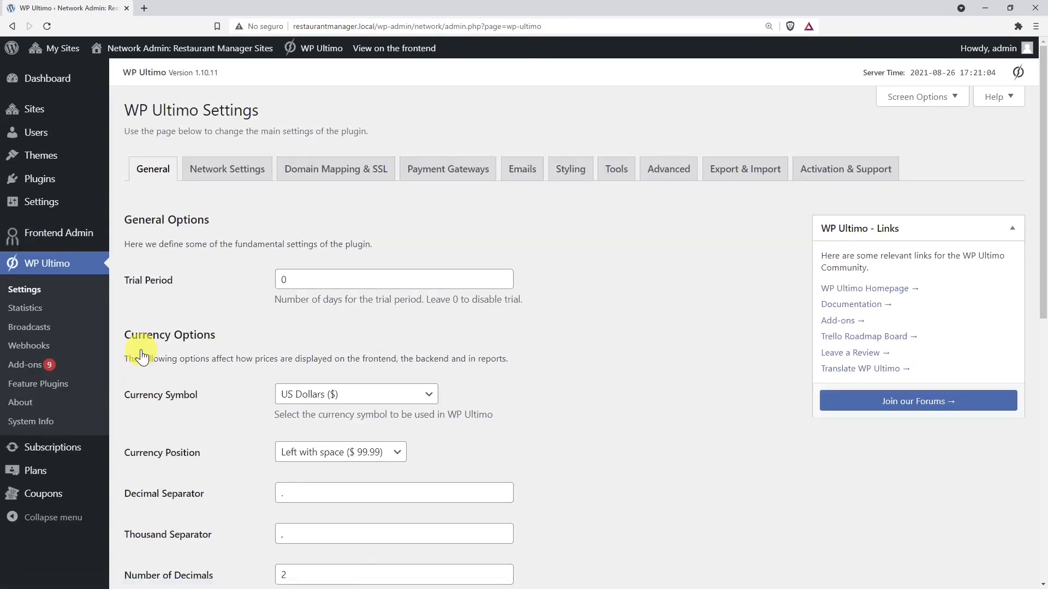
click(337, 183)
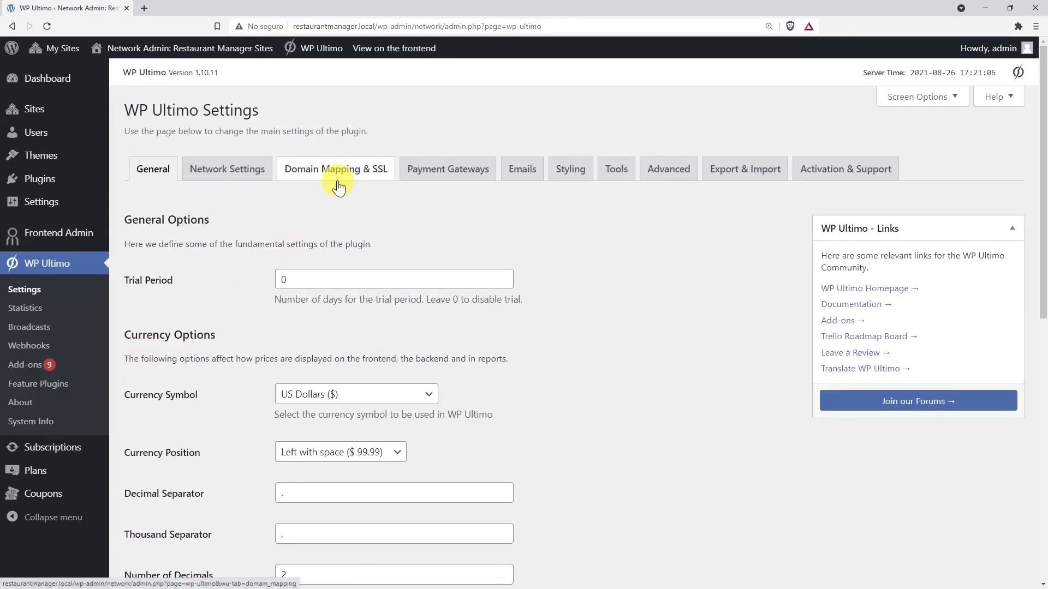
drag(287, 276, 407, 271)
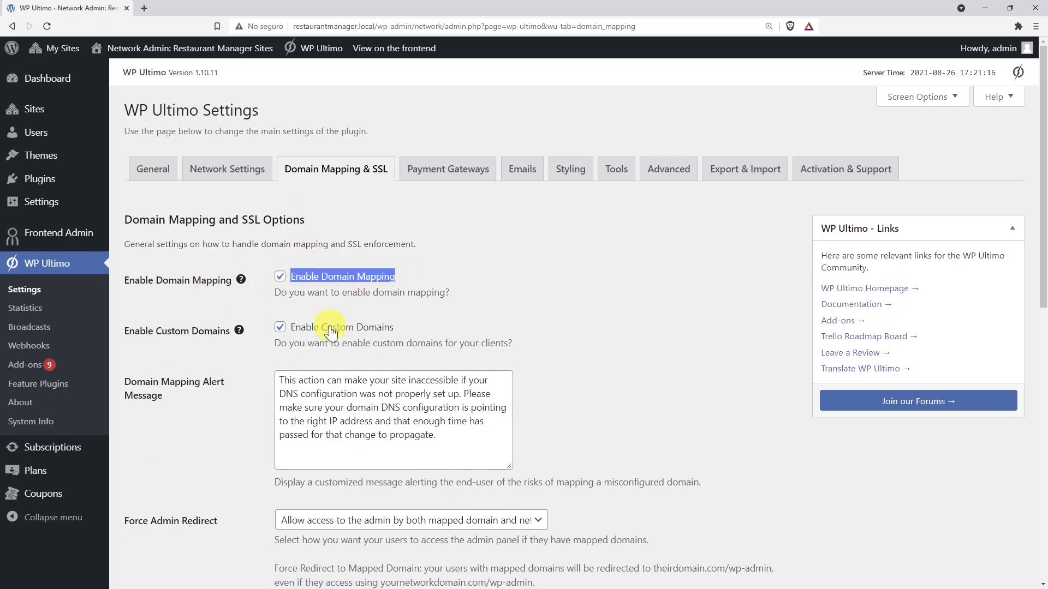
drag(289, 327, 399, 325)
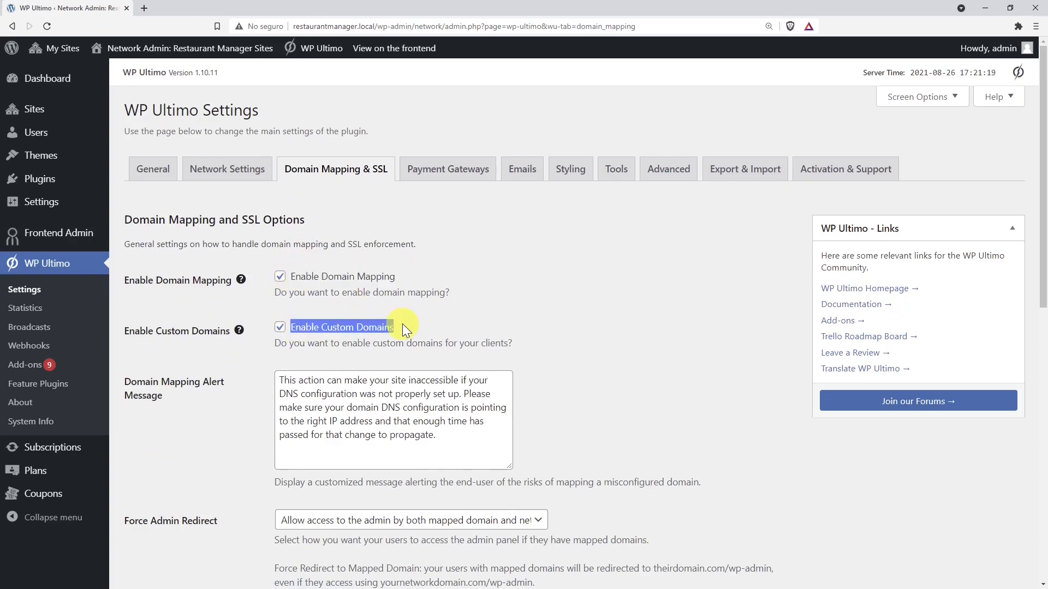
Set Force Admin Redirect to allow access to the admin by both mapped domain and network domain.
scroll(400, 328, down, 8)
click(416, 85)
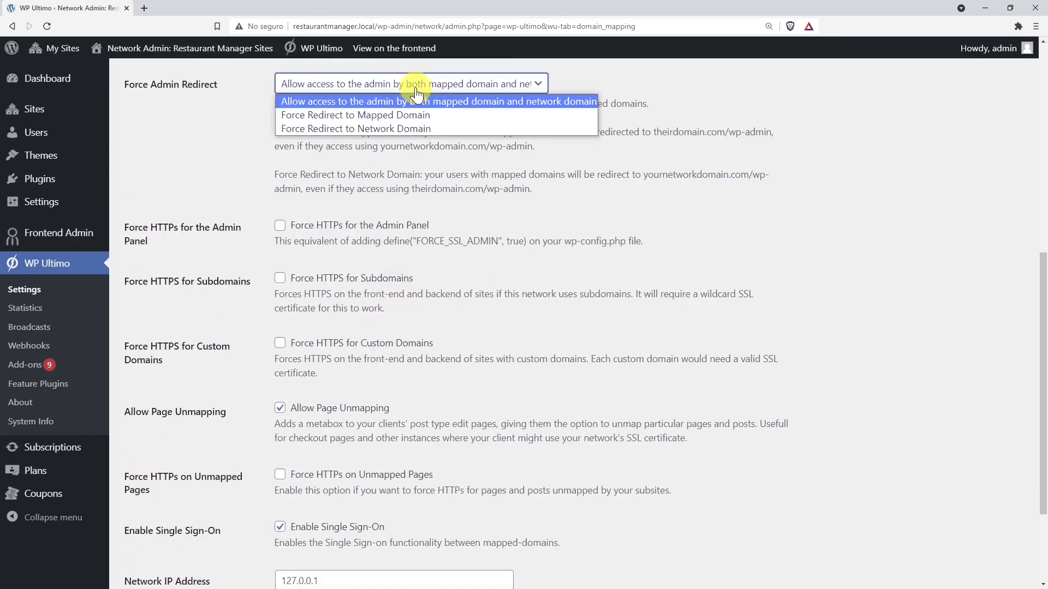
click(460, 101)
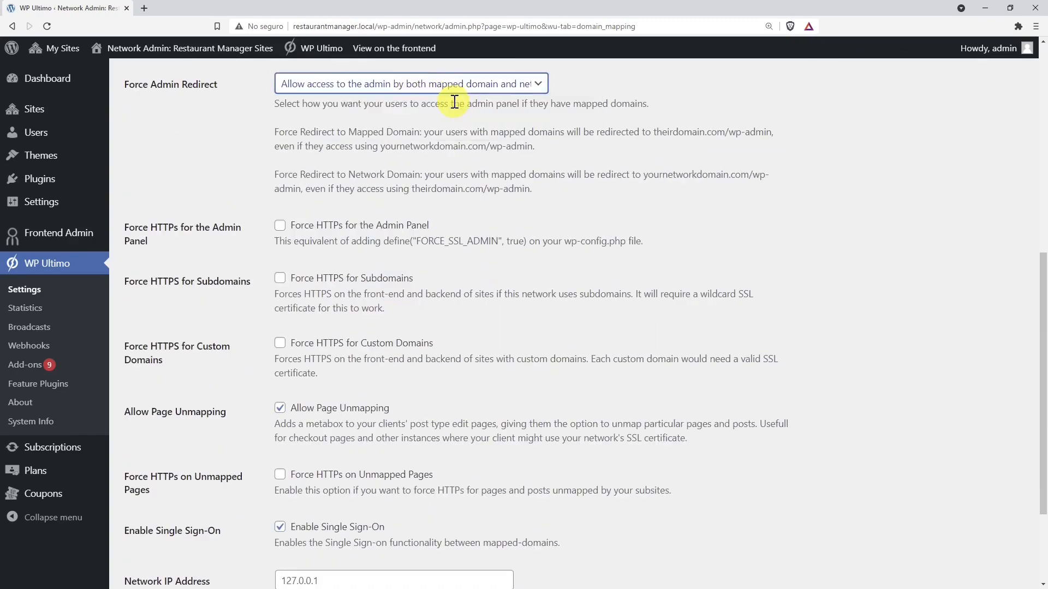
Force HTTPS for the admin panel and for subdomains, and save the domain mapping and SSL settings.
click(283, 229)
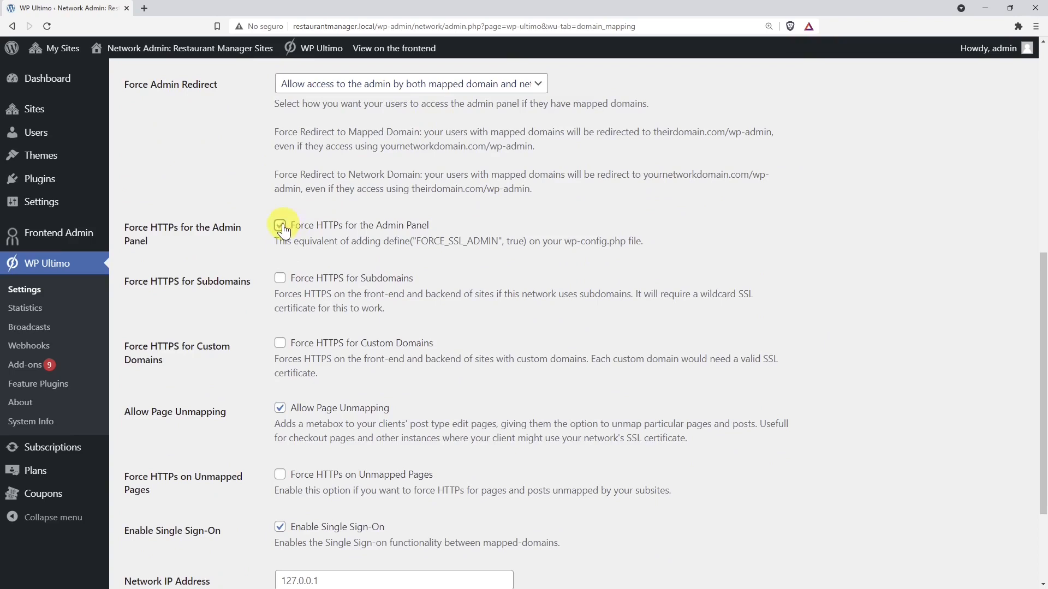
click(280, 280)
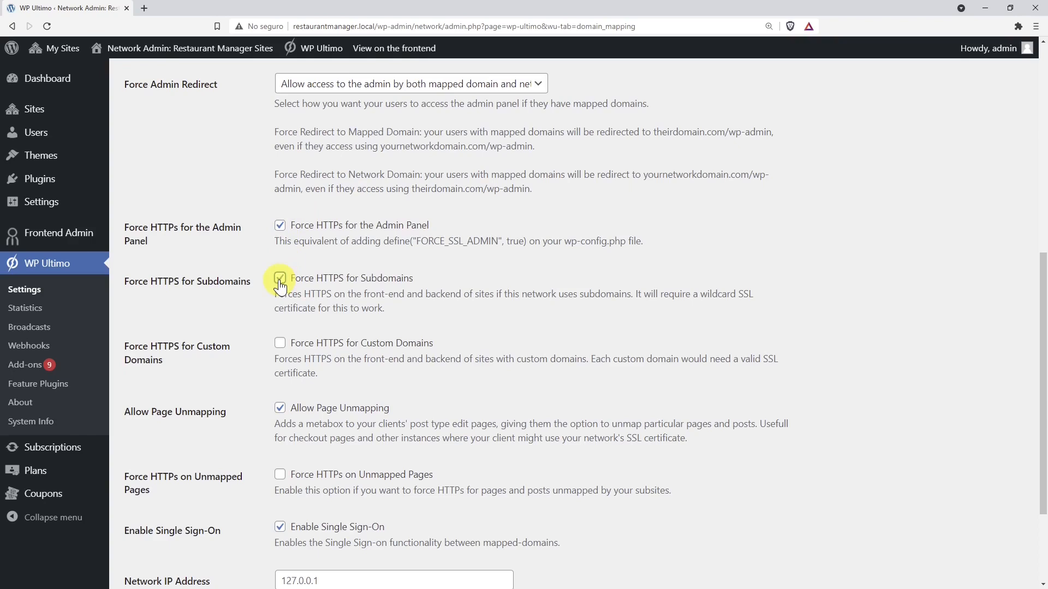
drag(289, 343, 444, 340)
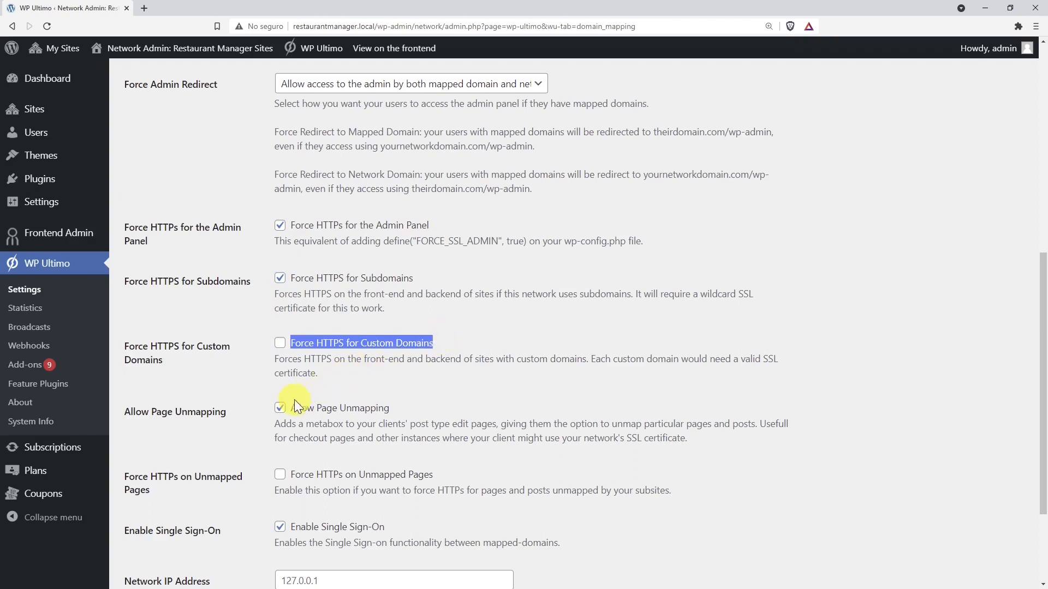
drag(289, 408, 412, 413)
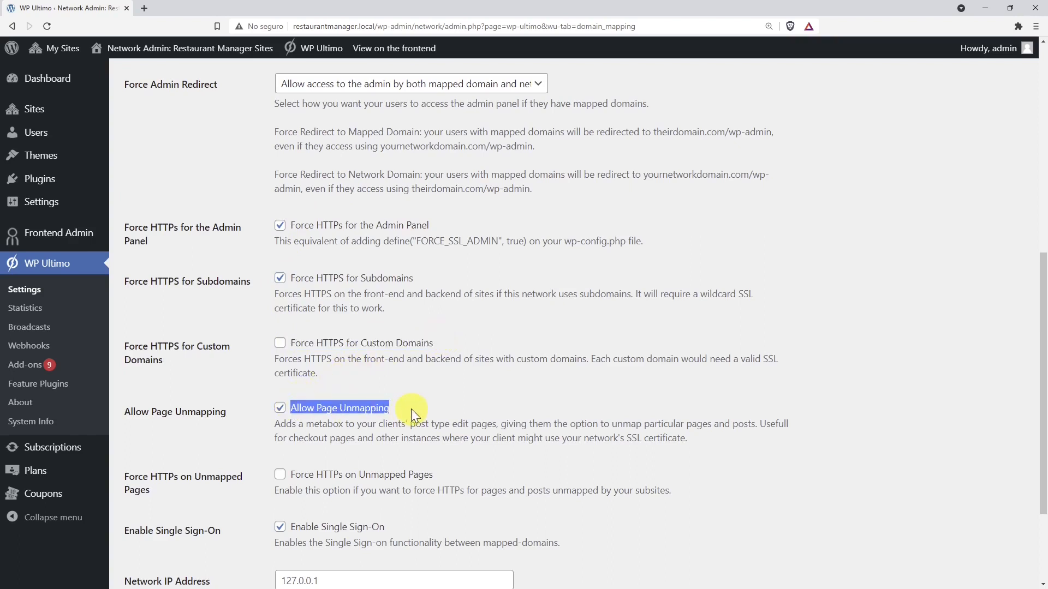
scroll(382, 390, down, 3)
drag(290, 339, 436, 344)
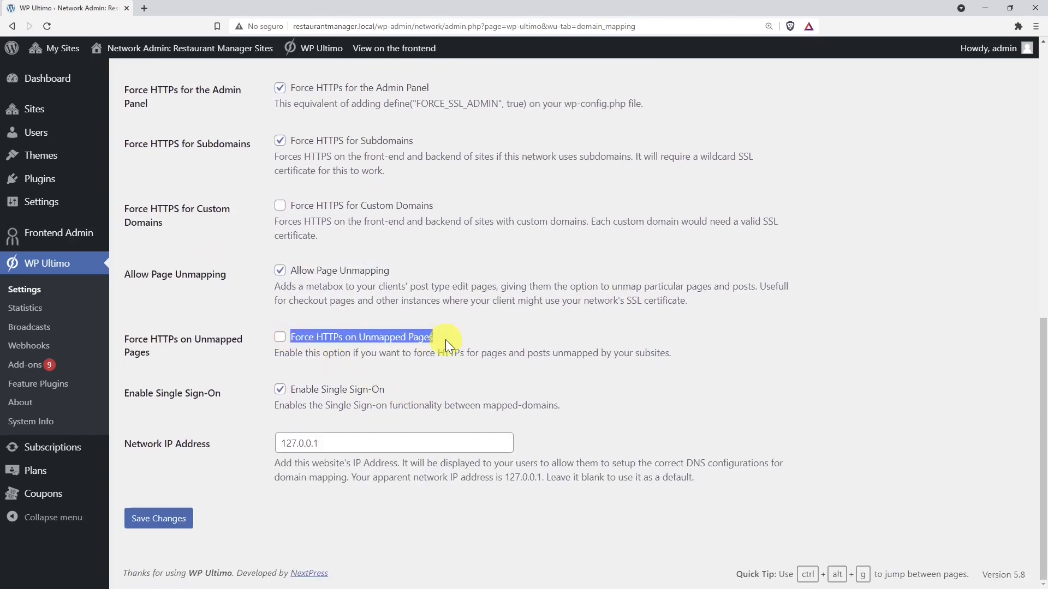
drag(295, 390, 412, 391)
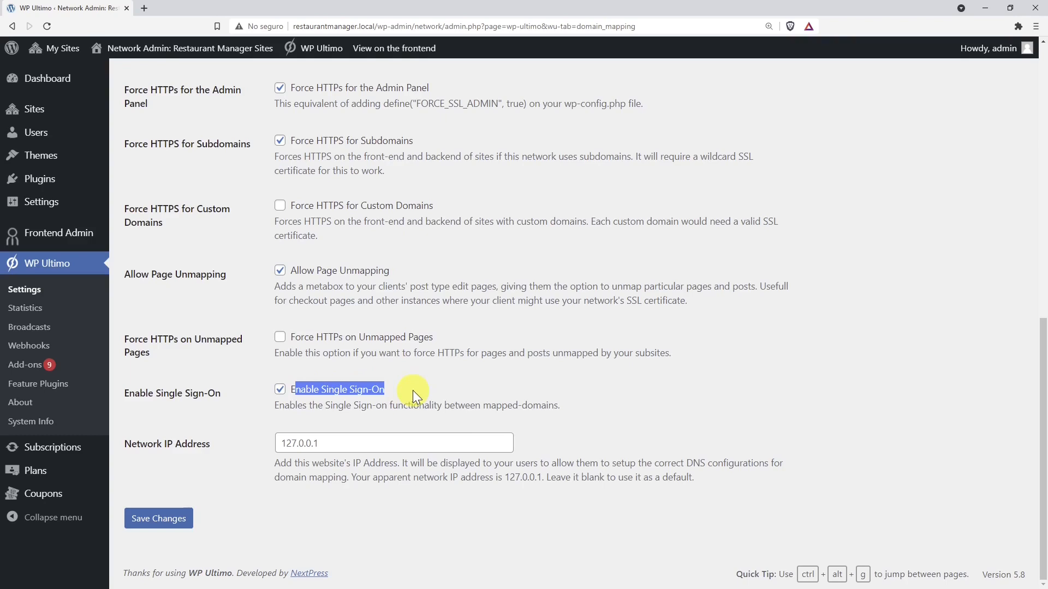
click(377, 407)
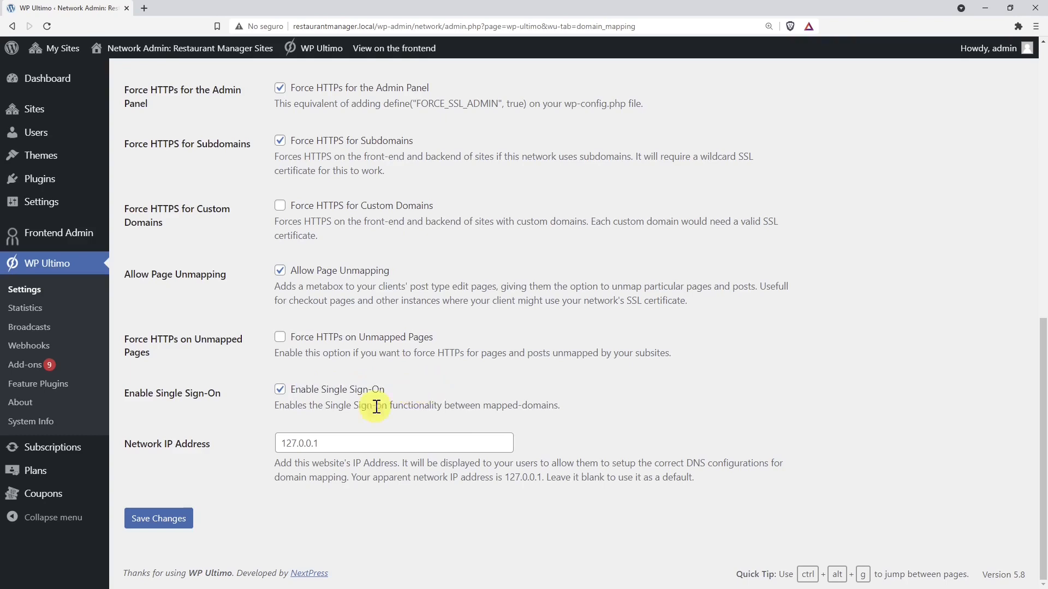
click(159, 518)
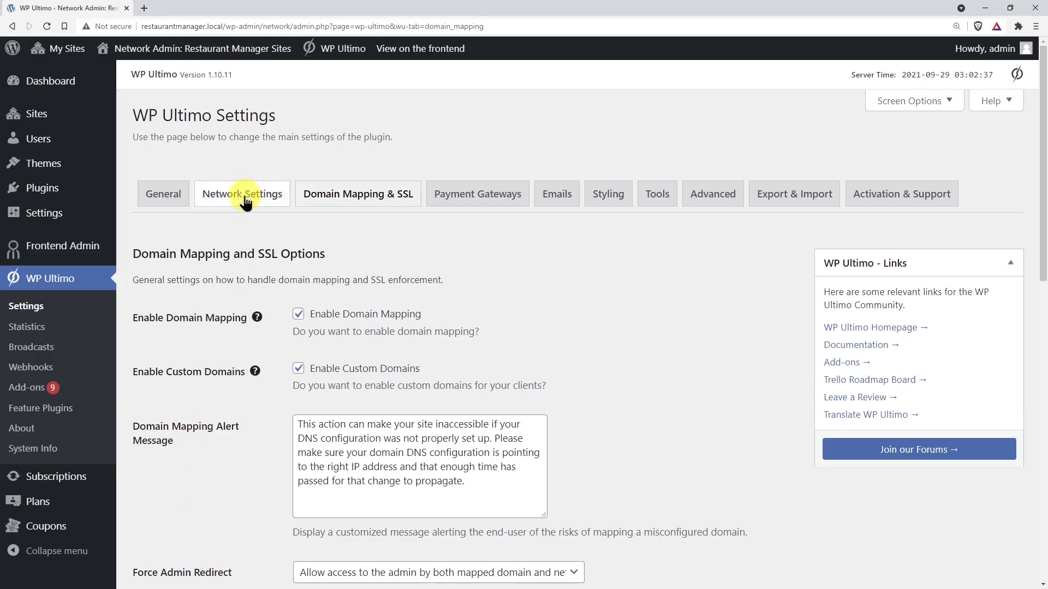
In the WP Ultimo network settings, set the registration URL to signup and the login URL to access, and save.
click(246, 197)
scroll(257, 187, down, 12)
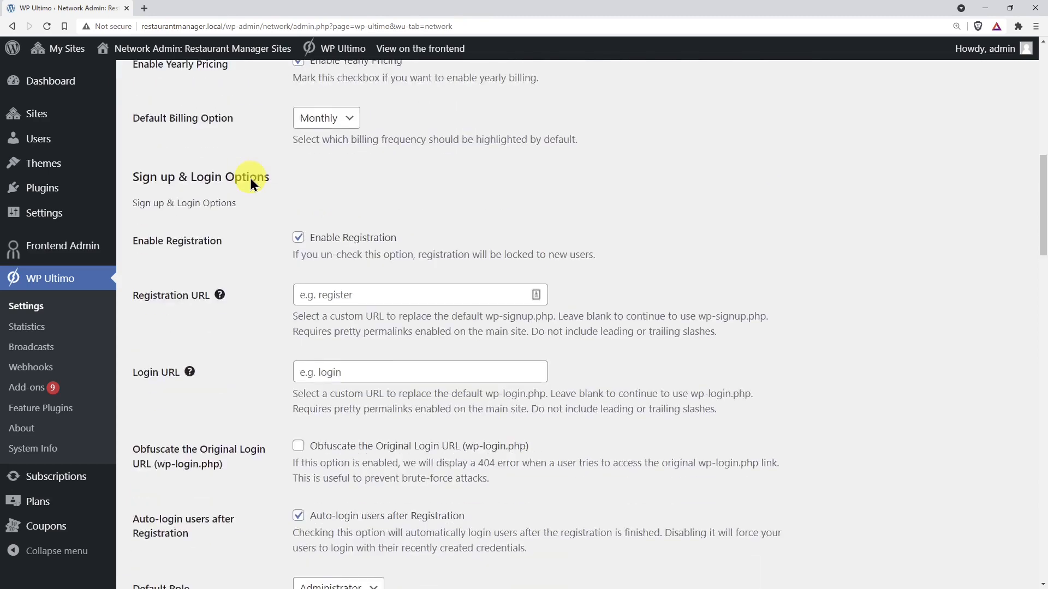
click(341, 186)
text(sign)
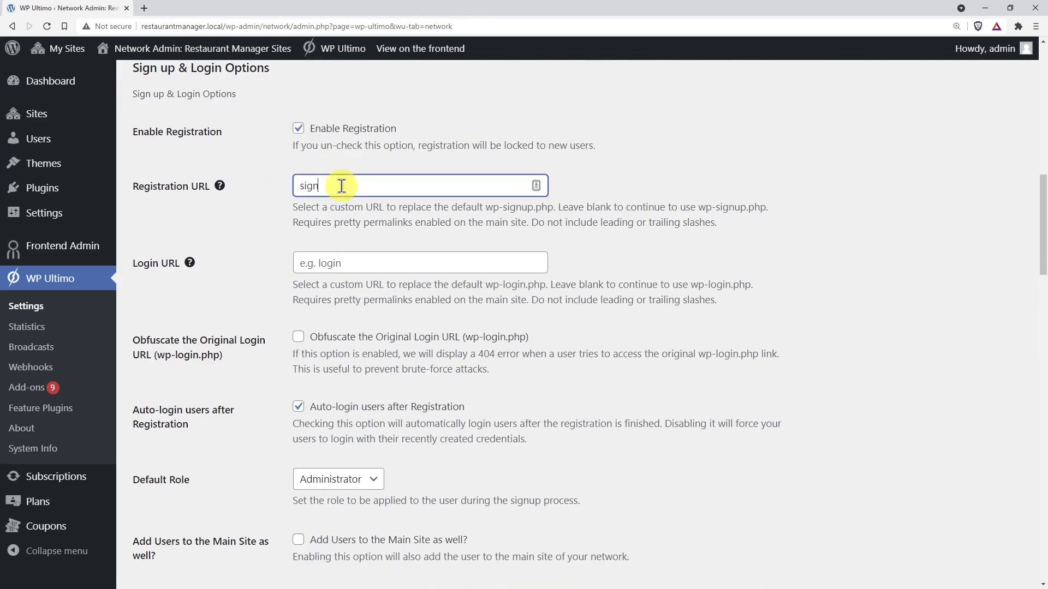
text(up)
key(Tab)
text(access)
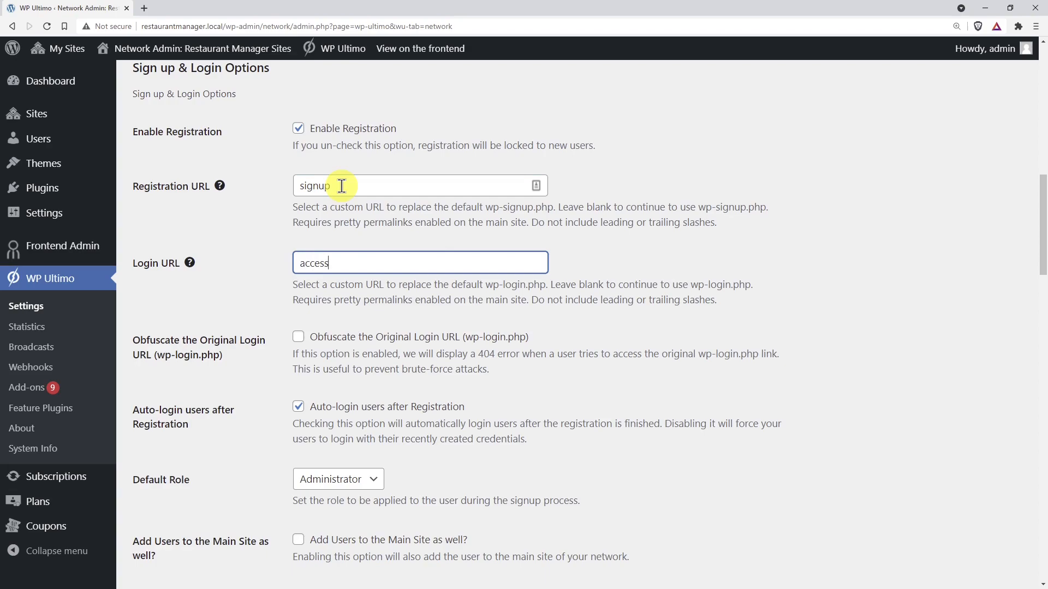
scroll(342, 186, down, 15)
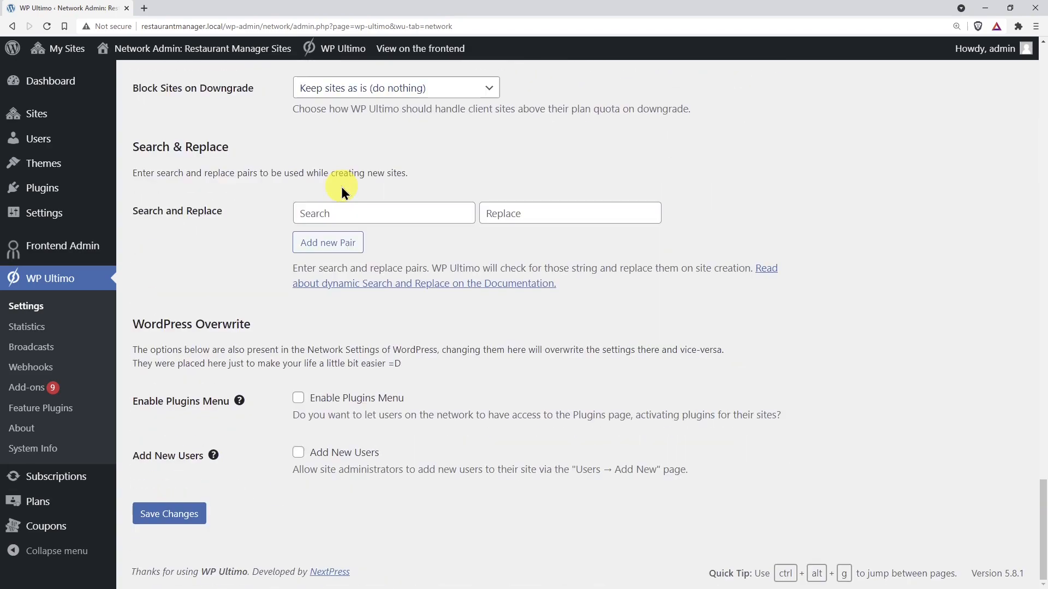
click(172, 515)
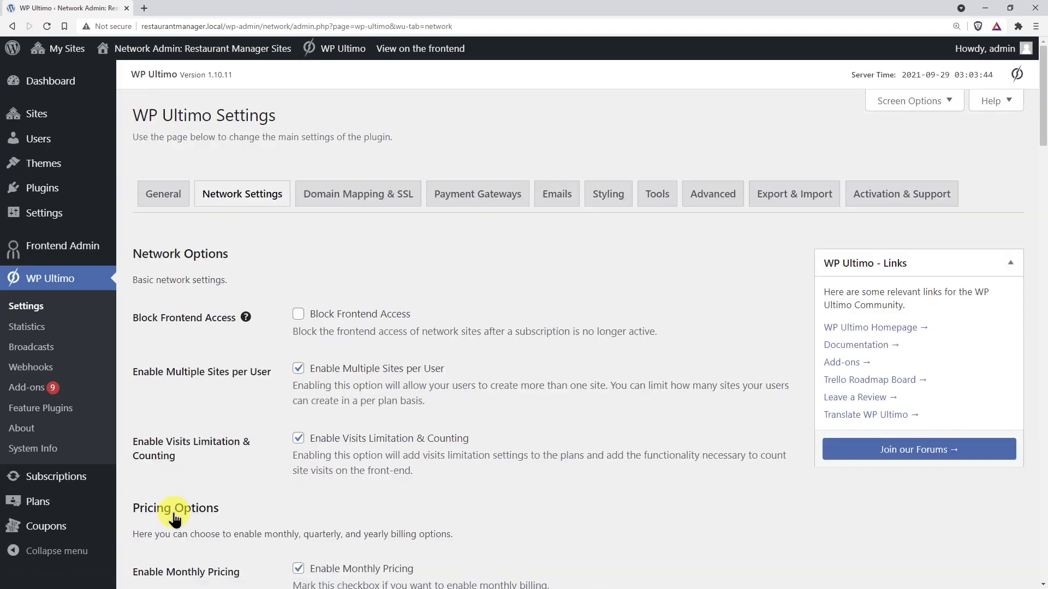
Replace the main logo in the WP Ultimo styling settings with restman-1.png from the media library.
click(608, 195)
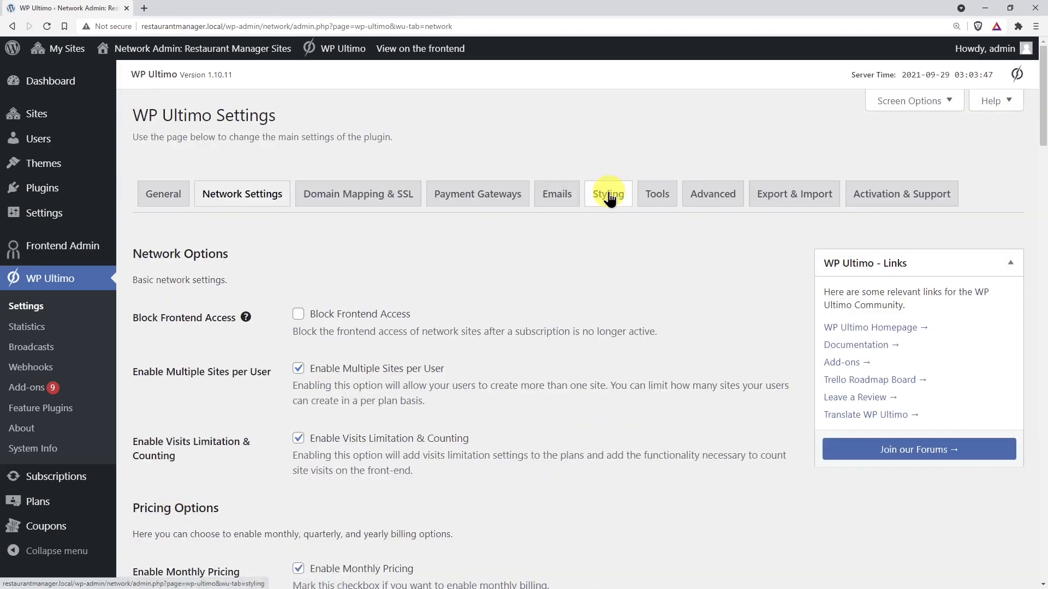
scroll(613, 193, down, 5)
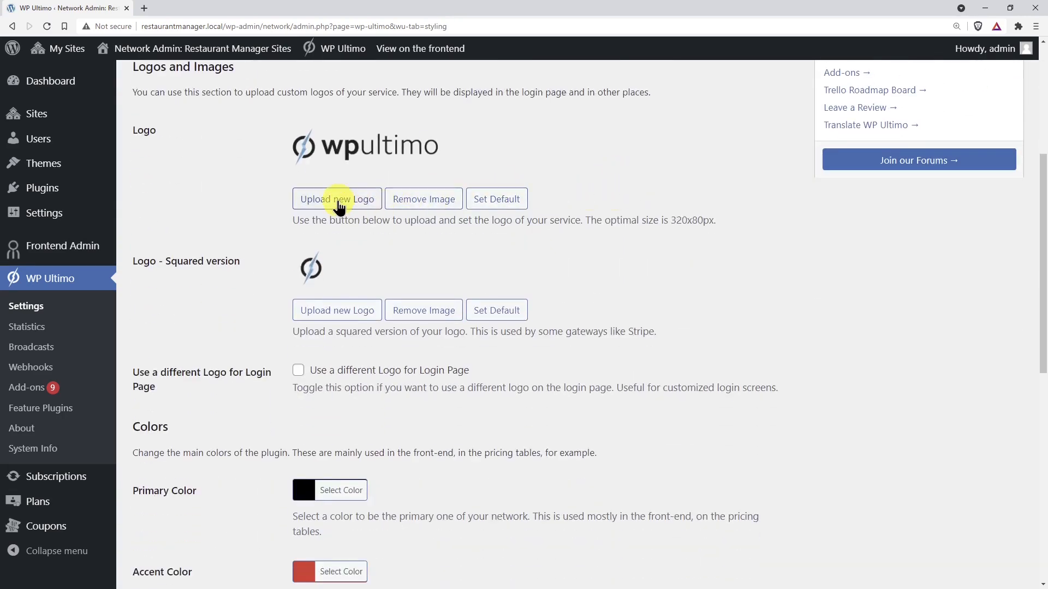
click(339, 206)
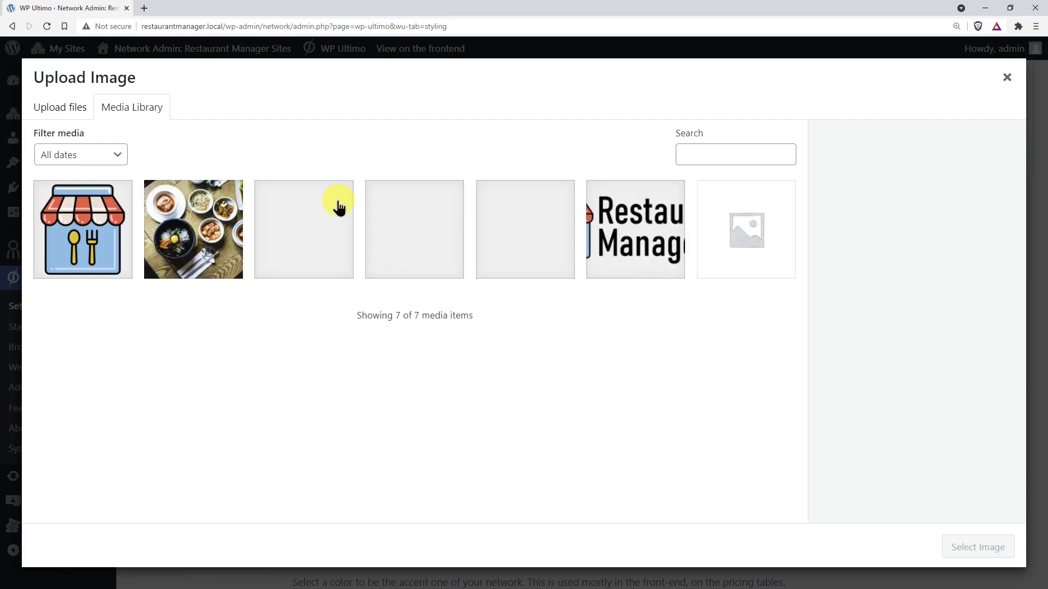
click(635, 235)
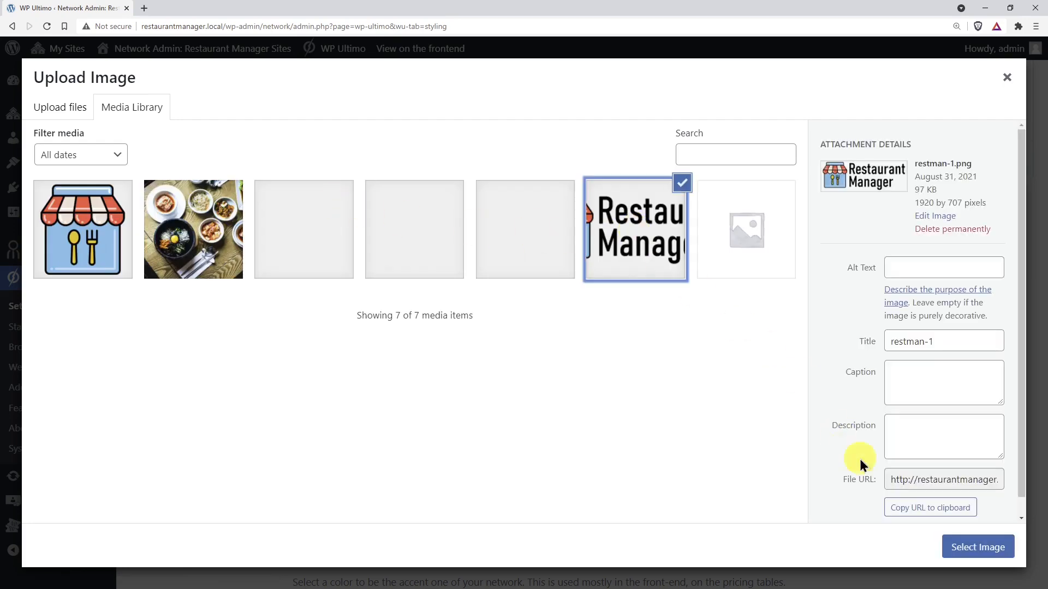
click(969, 549)
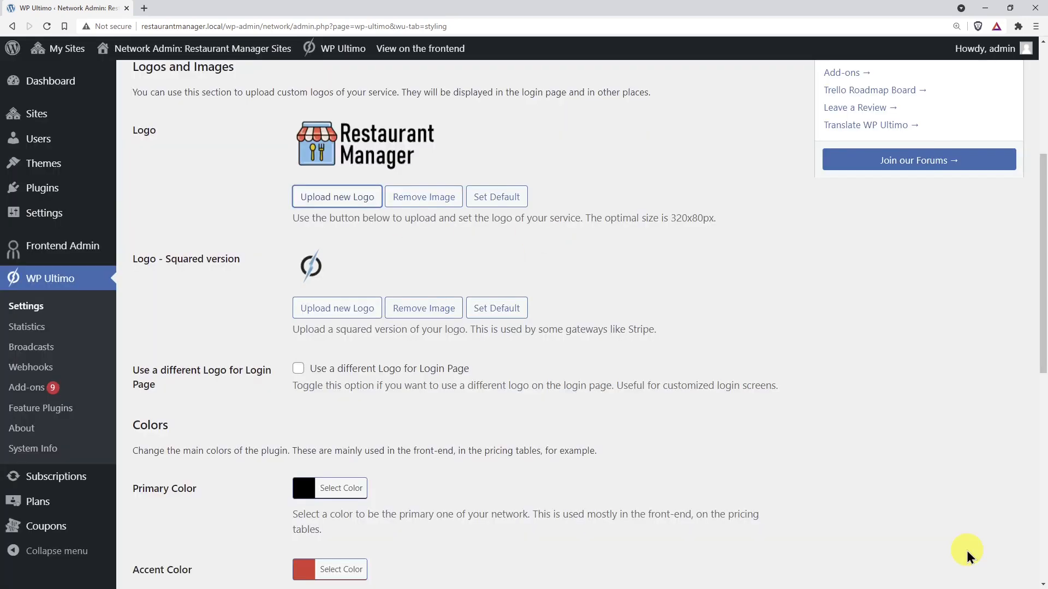
Replace the squared version of the logo with square.png from the media library.
click(364, 312)
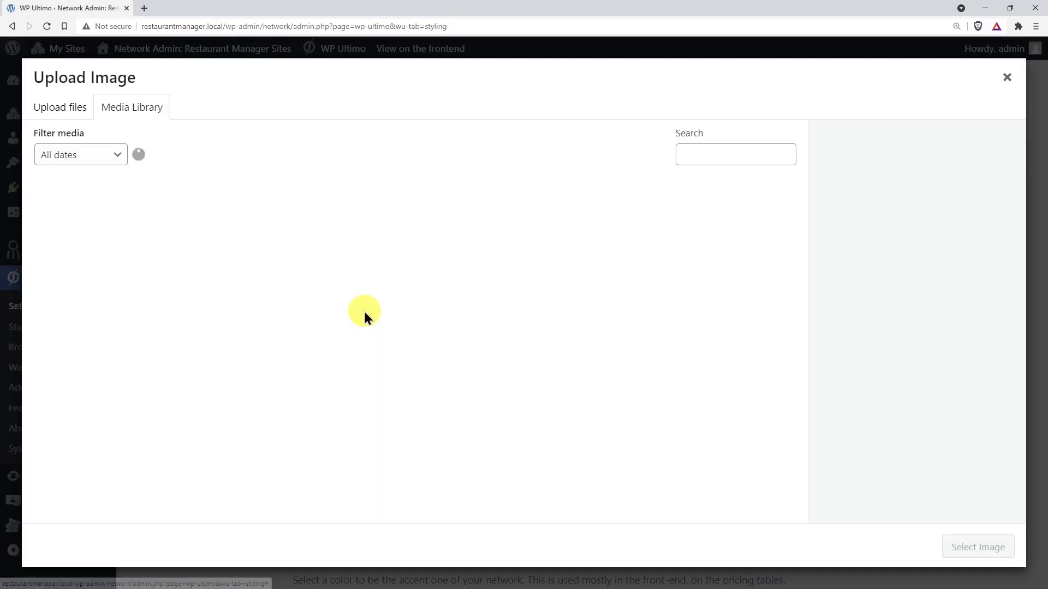
click(102, 239)
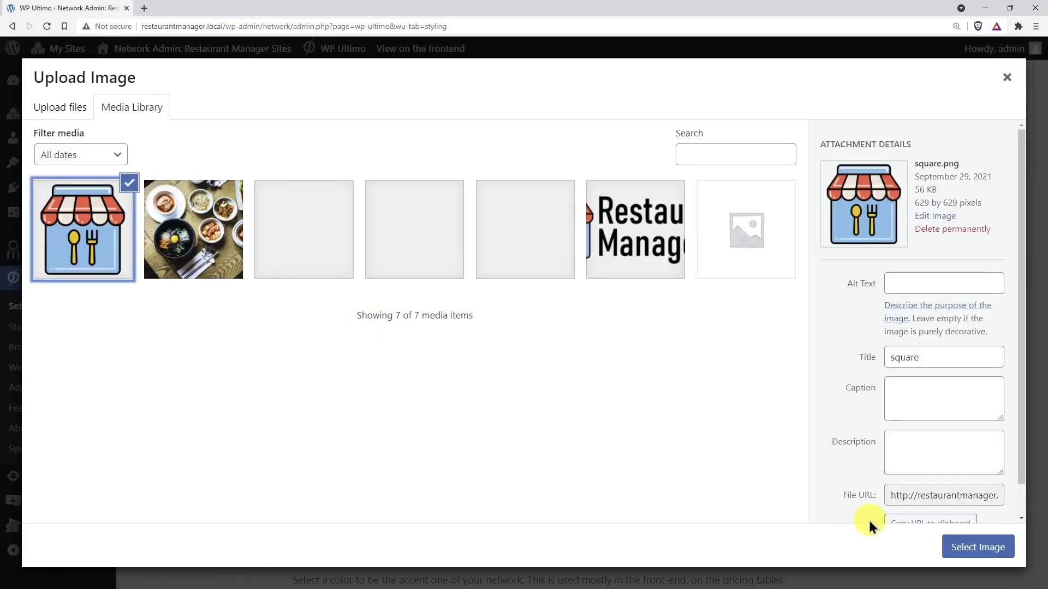
click(969, 546)
Review the login logo, color and template selection top-bar options, and save the styling settings.
scroll(966, 544, down, 5)
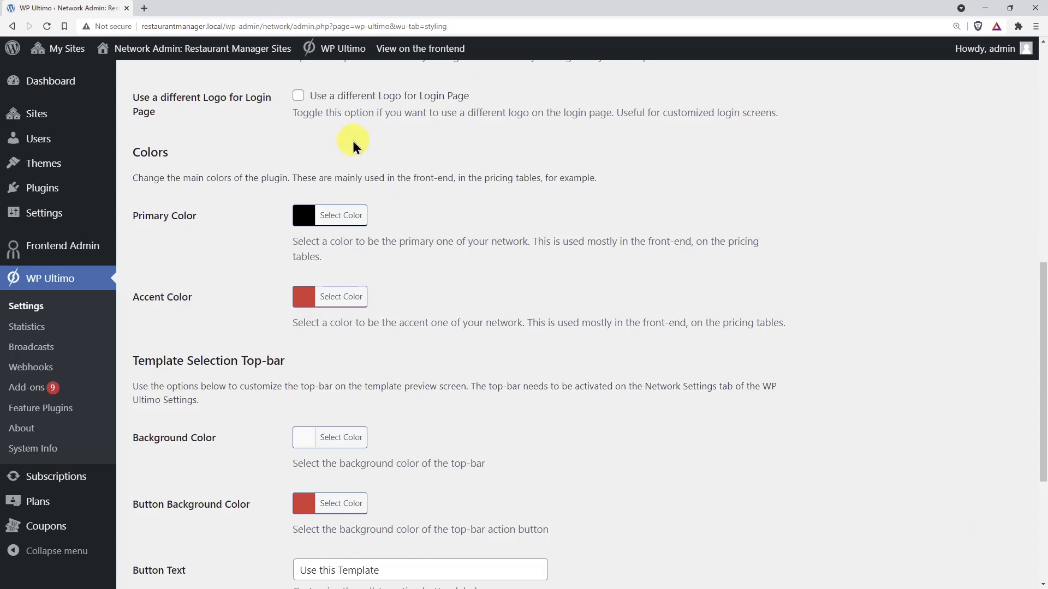
click(298, 96)
click(298, 97)
scroll(298, 93, down, 1)
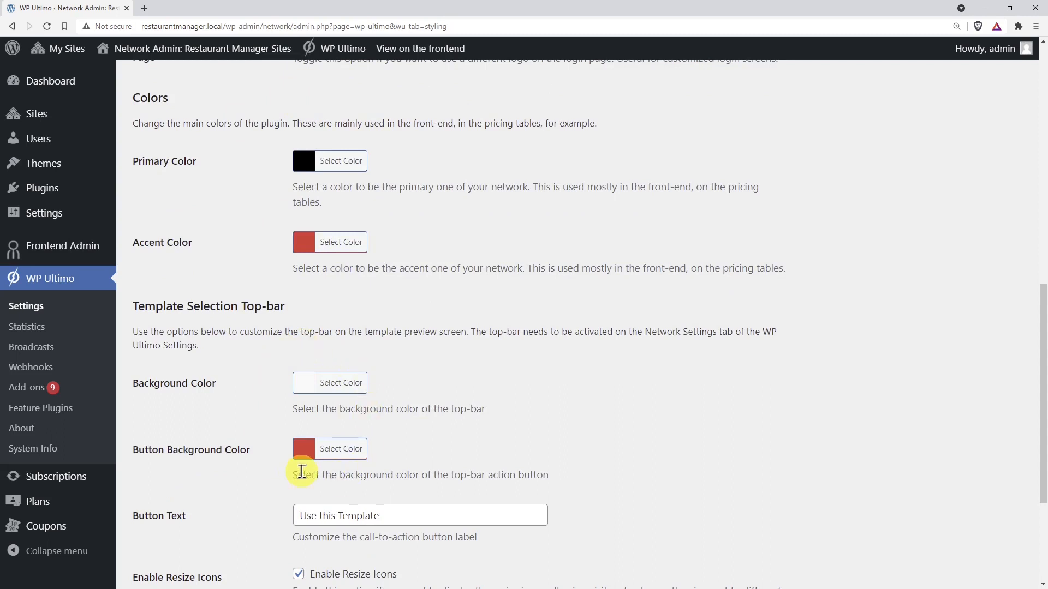
scroll(301, 471, down, 3)
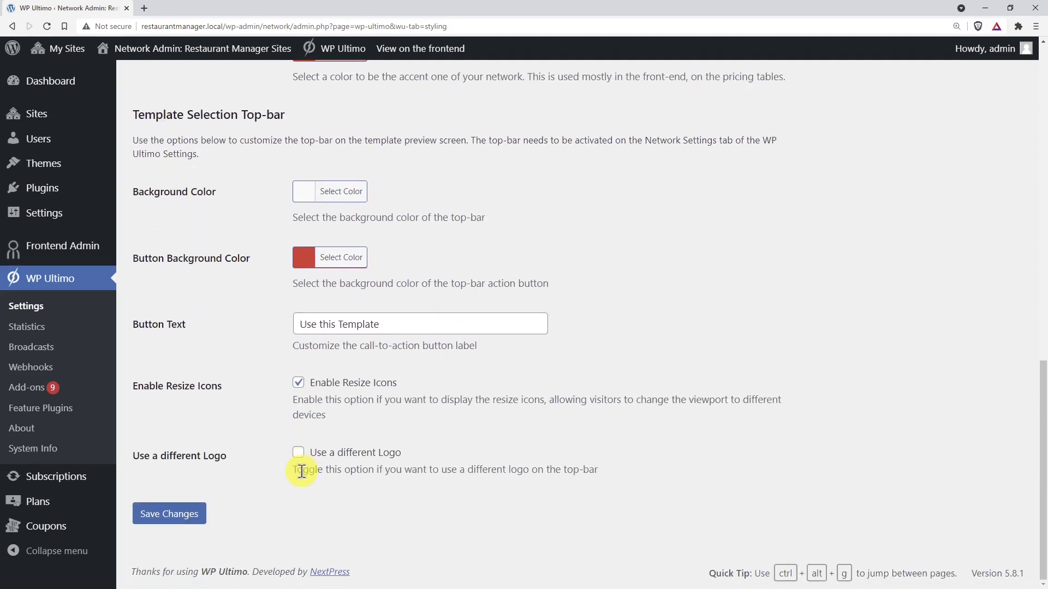
drag(395, 325, 288, 325)
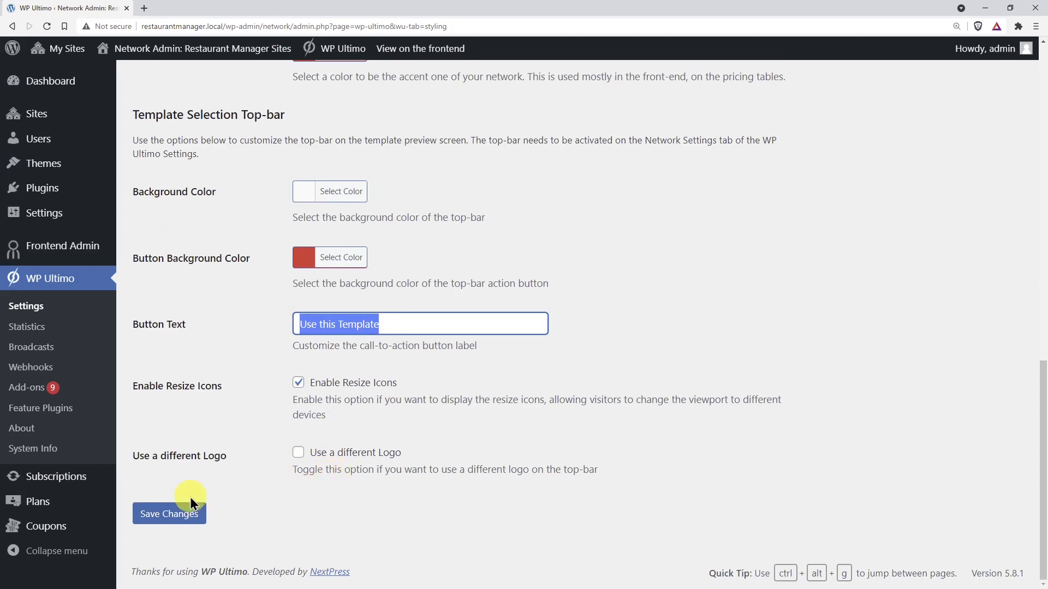
click(168, 515)
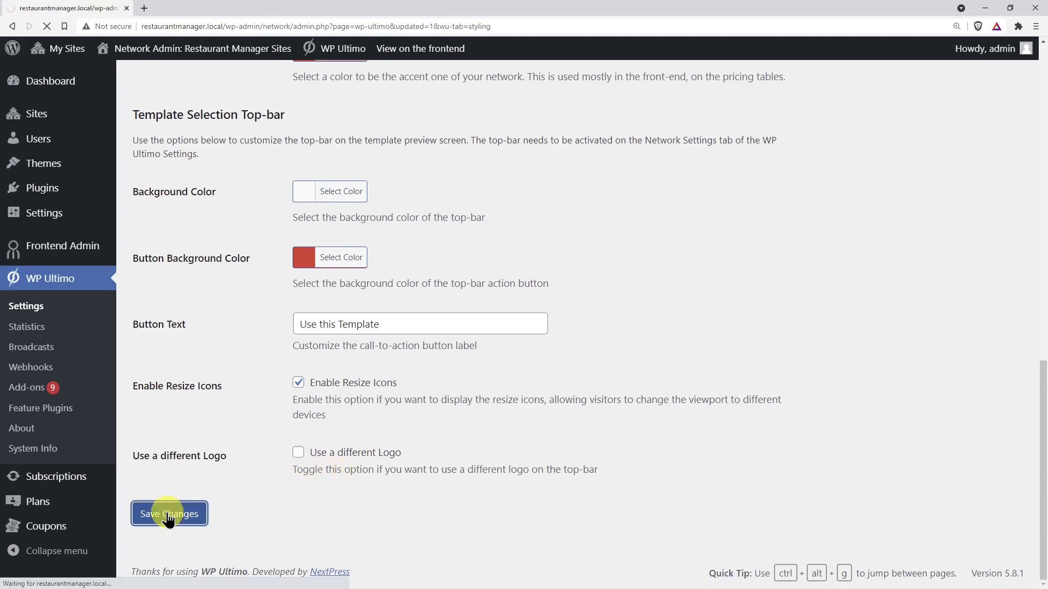